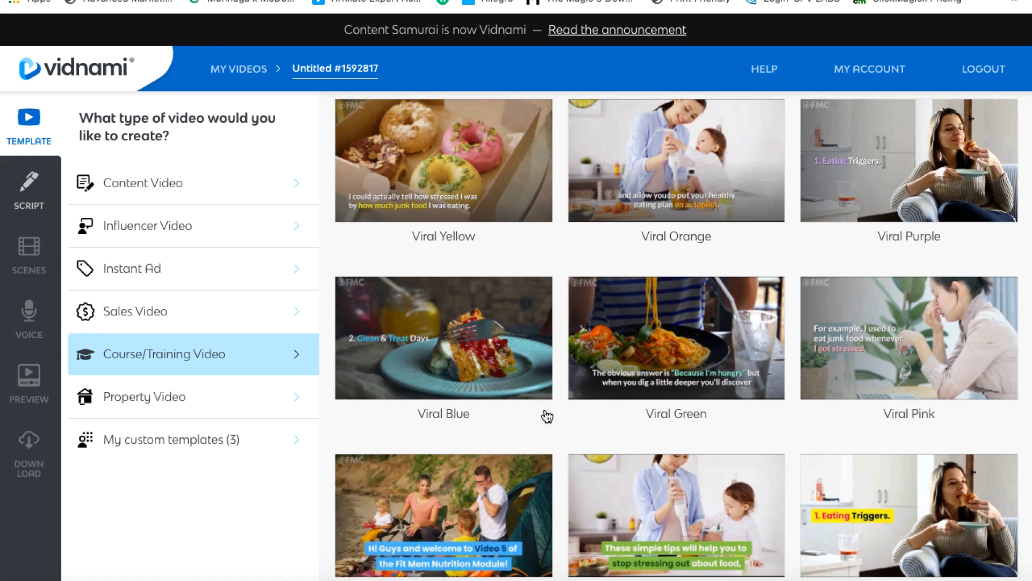
- Browse the course/training video templates and open the preview of the Lime Green template
scroll(547, 416, "down", 4)
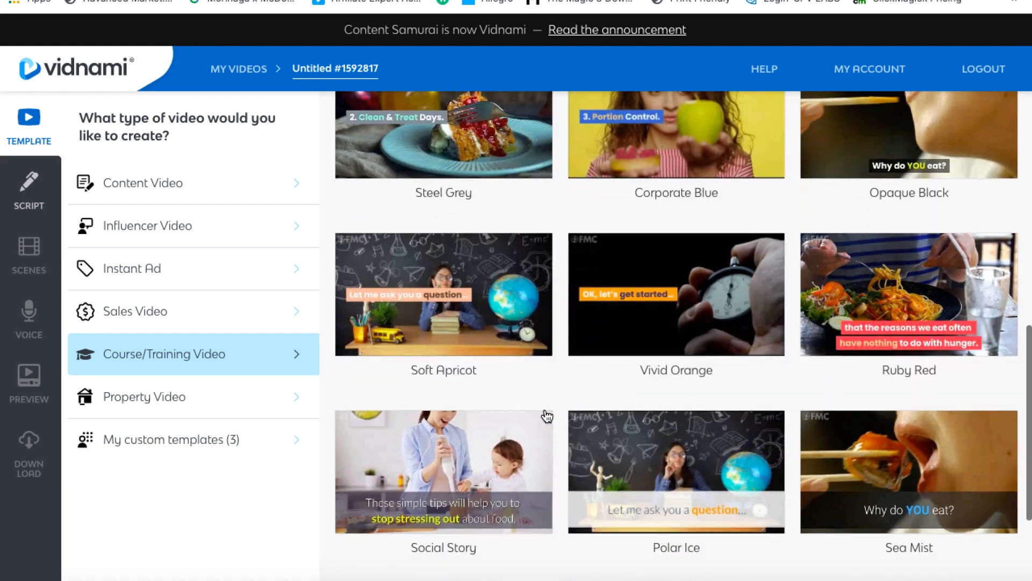
scroll(545, 414, "up", 10)
scroll(545, 409, "up", 3)
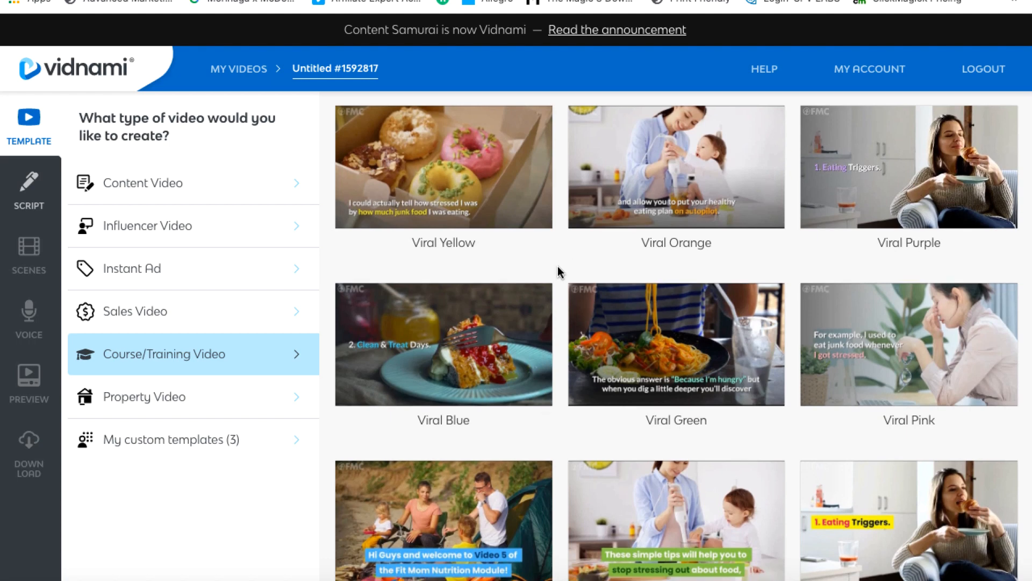
scroll(559, 272, "down", 10)
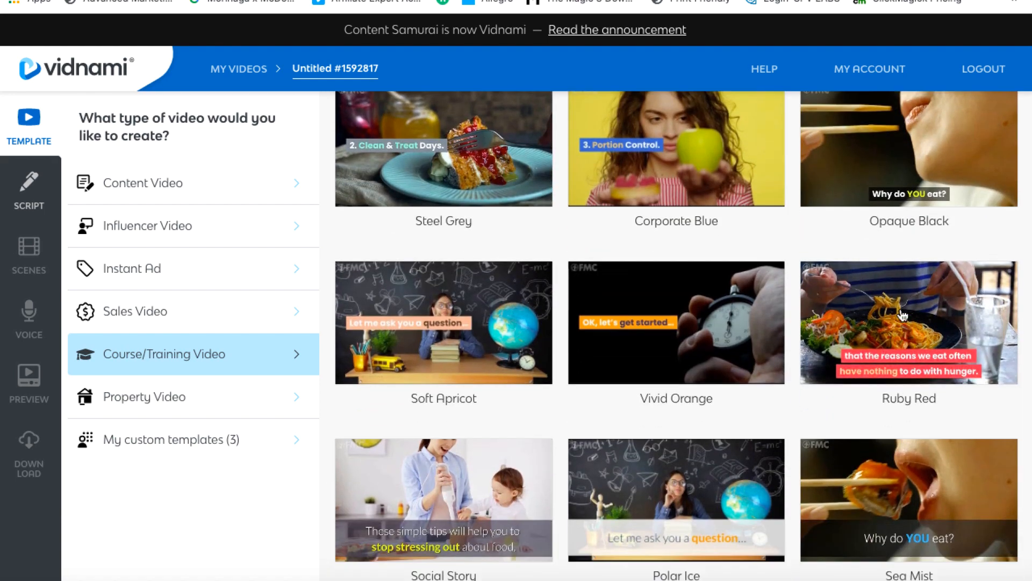
scroll(694, 275, "up", 3)
scroll(695, 276, "up", 4)
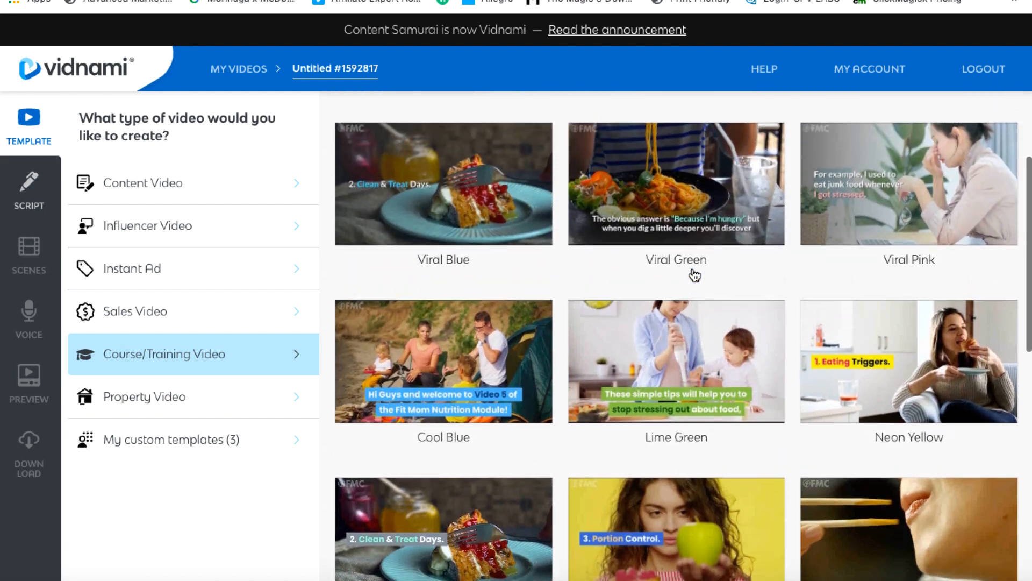
left_click(691, 346)
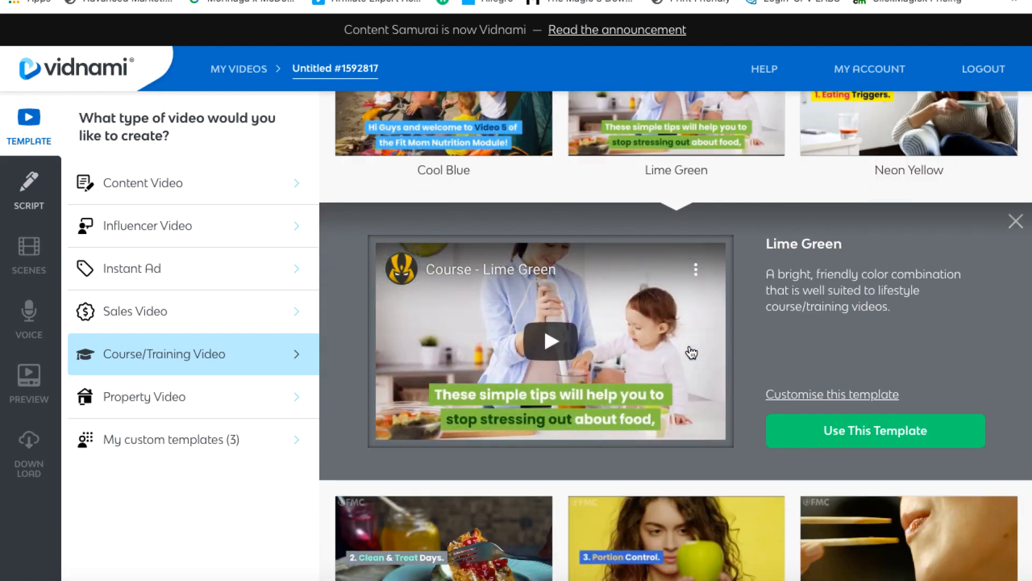
- Check the Lime Green template's customisation options, close them without saving, and use the template for the video
left_click(806, 397)
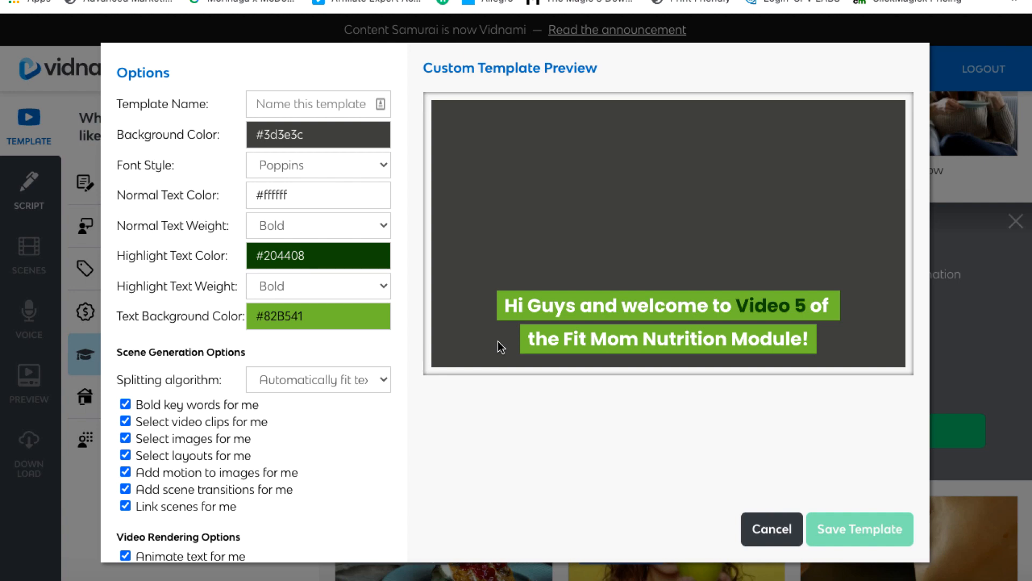
left_click(772, 528)
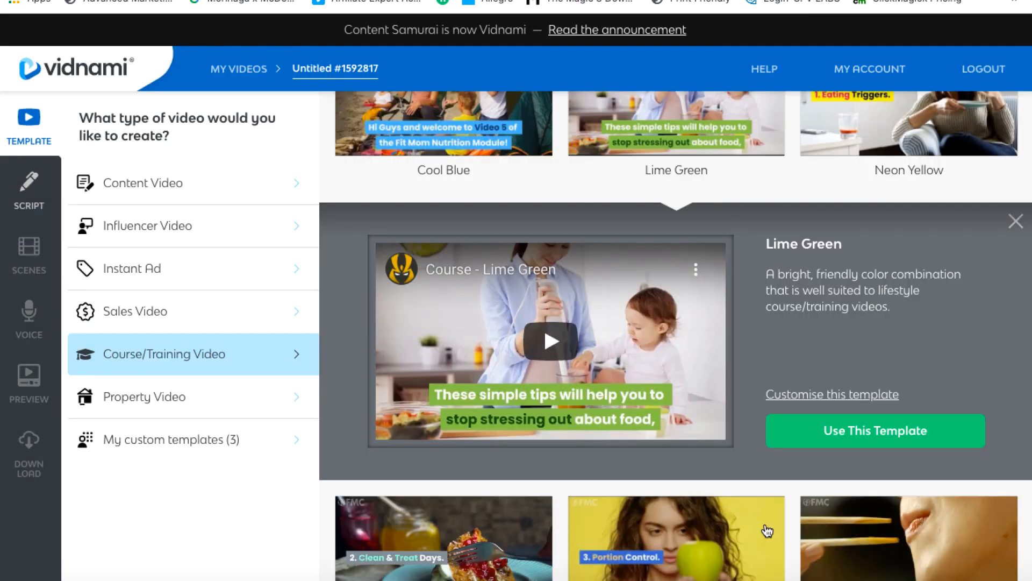
left_click(898, 431)
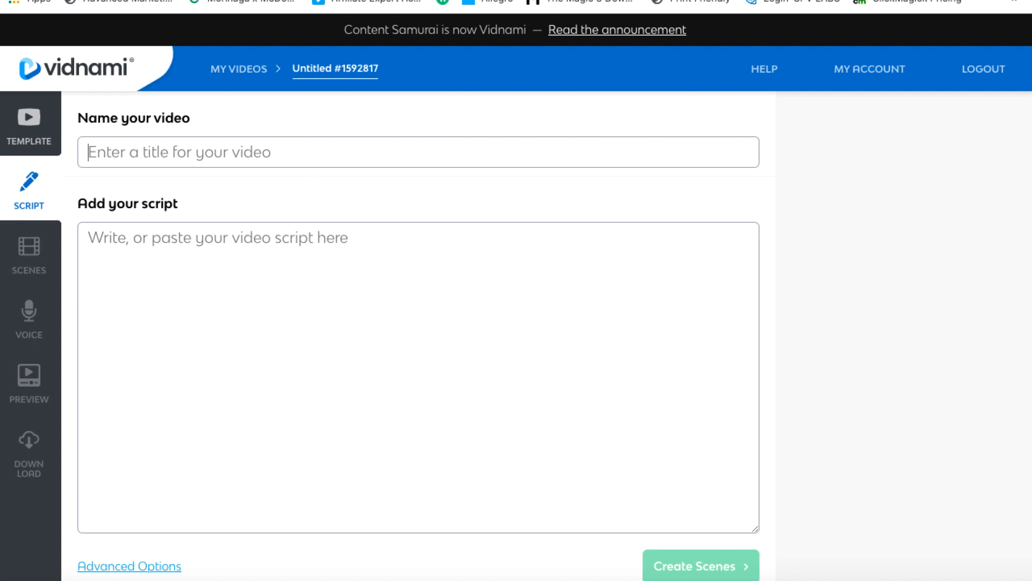
- Name the video "Demo online course", enter the Video Marketing insider welcome script with its three numbered tasks, and create the scenes
type("Demo online course")
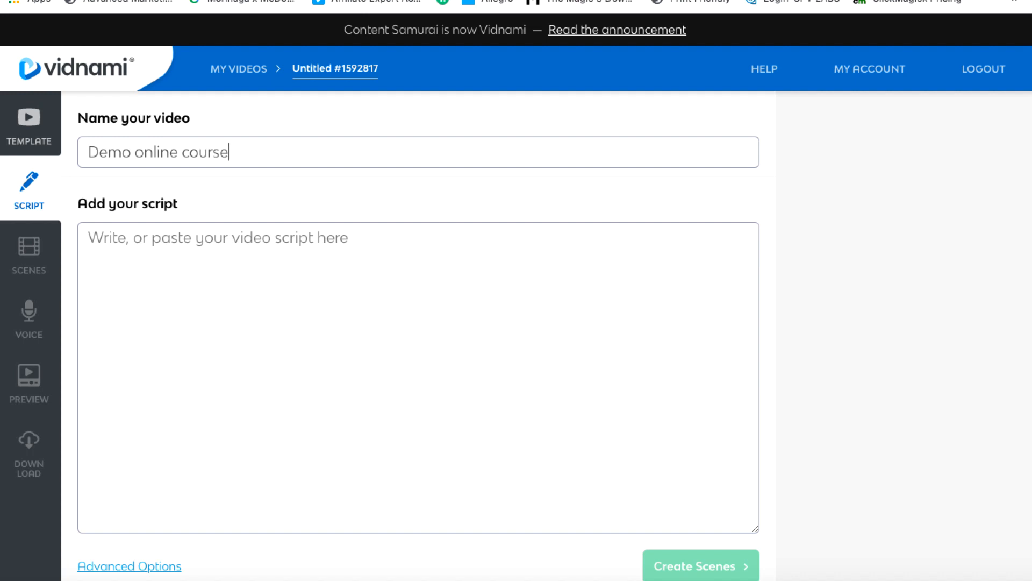
key("Tab")
type("Thank you for joining Video Marketing insider  There are 3 things you'll need to do right away:  1. Login and watch the Getting Started guide  2. Join our private Facebook Community  3. Get your software credentials")
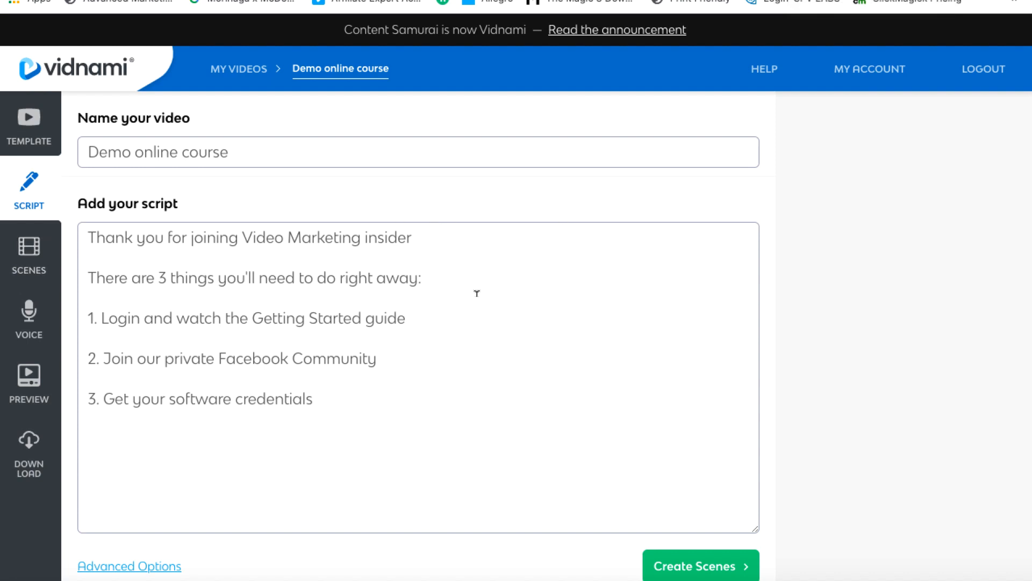
left_click(698, 568)
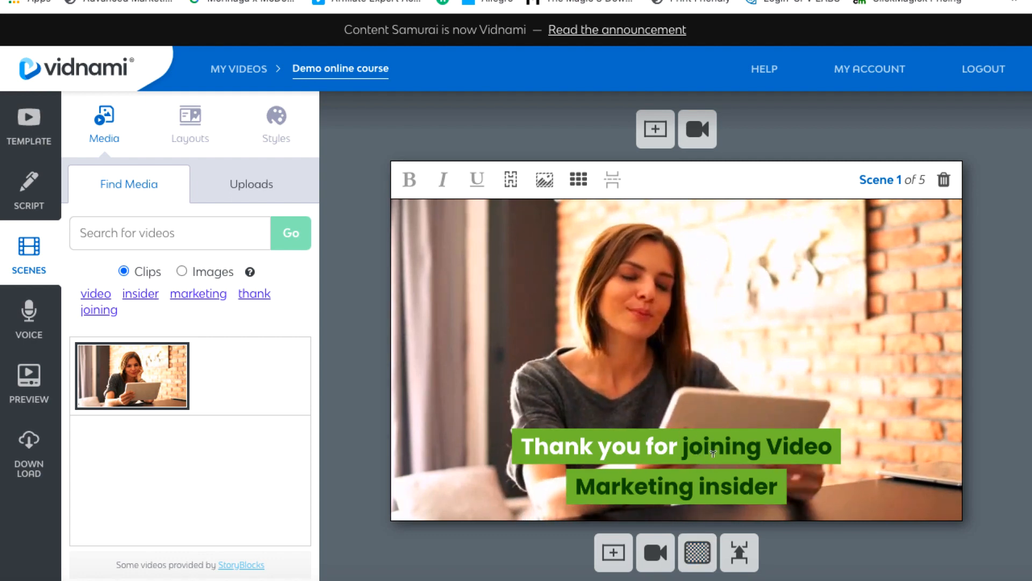
- Remove the bold highlight from the word "joining" in the scene 1 caption
double_click(753, 445)
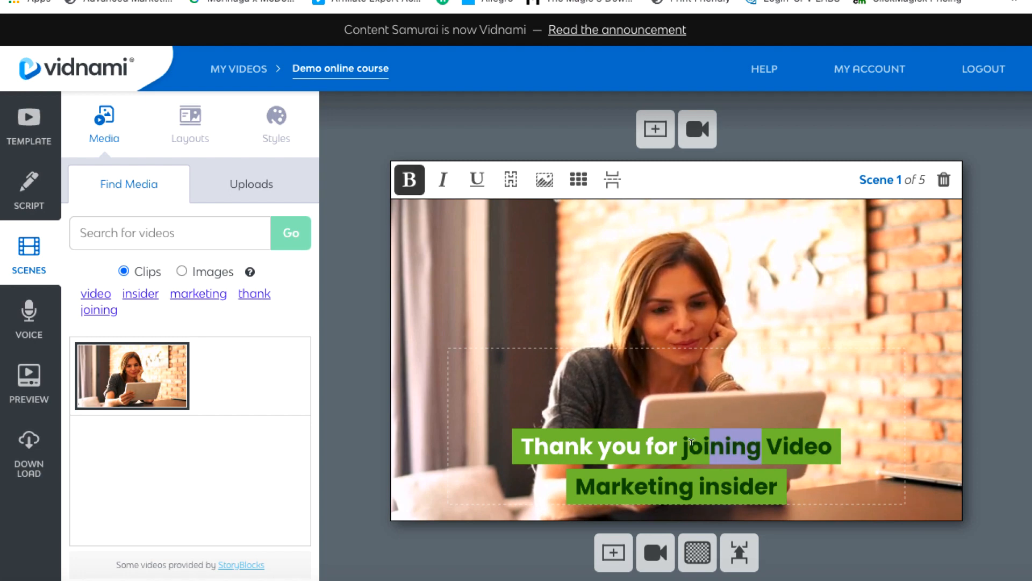
left_click(409, 183)
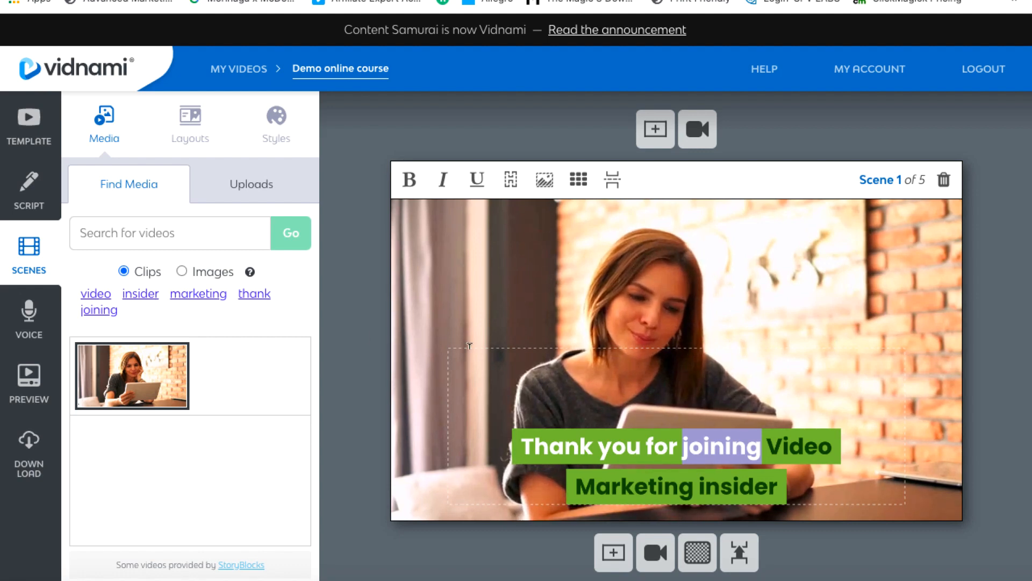
- Replace scene 1's clip with the uploaded Video Marketing Insider logo image and place the caption in the scene's upper-left corner
left_click(181, 272)
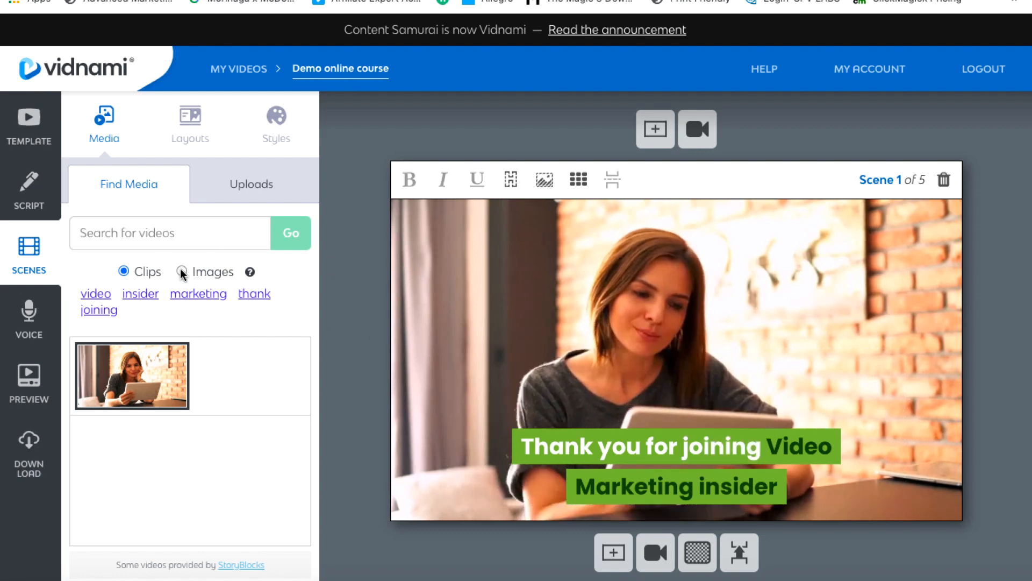
left_click(93, 296)
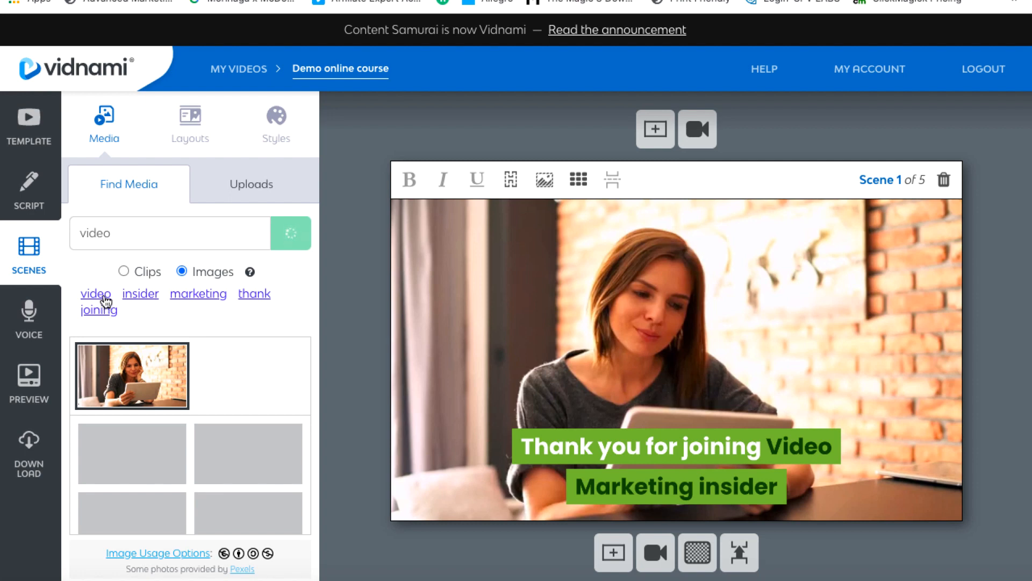
left_click(203, 299)
left_click(236, 186)
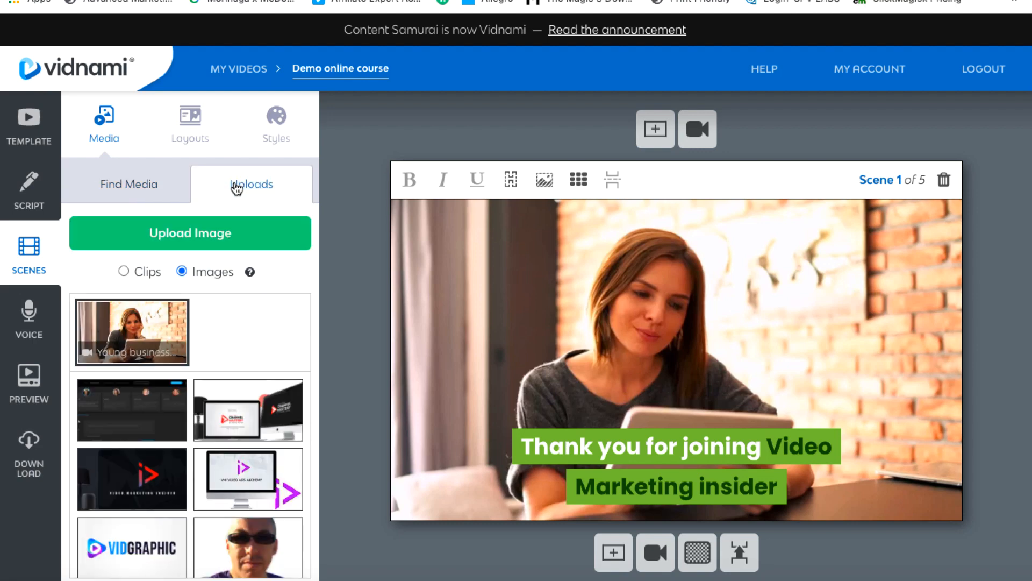
left_click(141, 478)
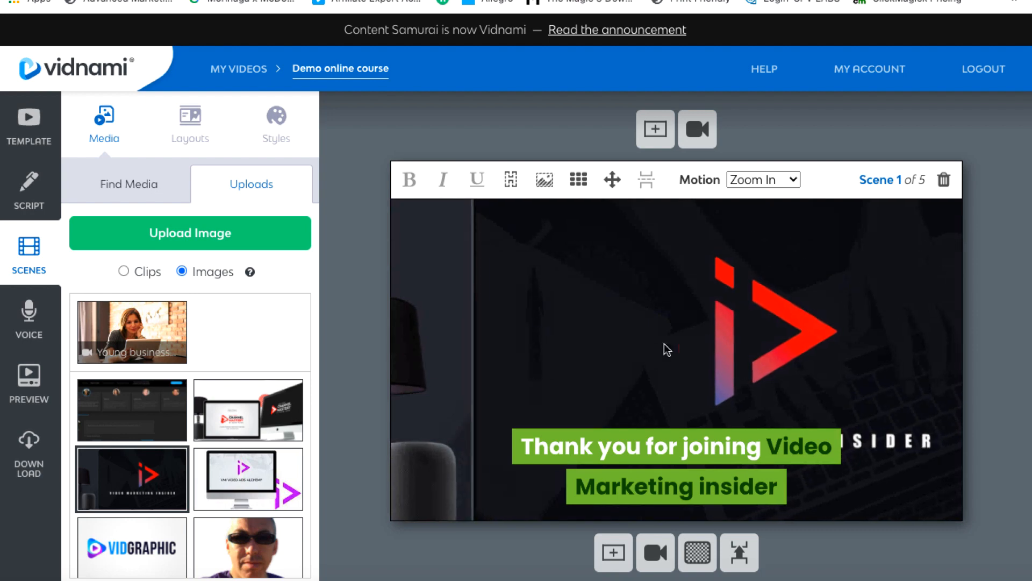
left_click(579, 183)
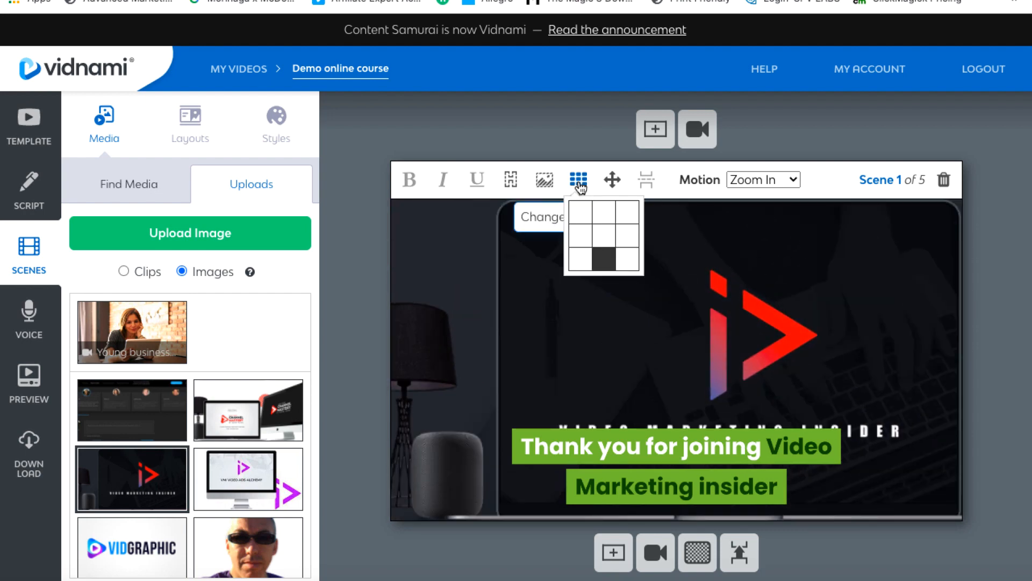
left_click(580, 215)
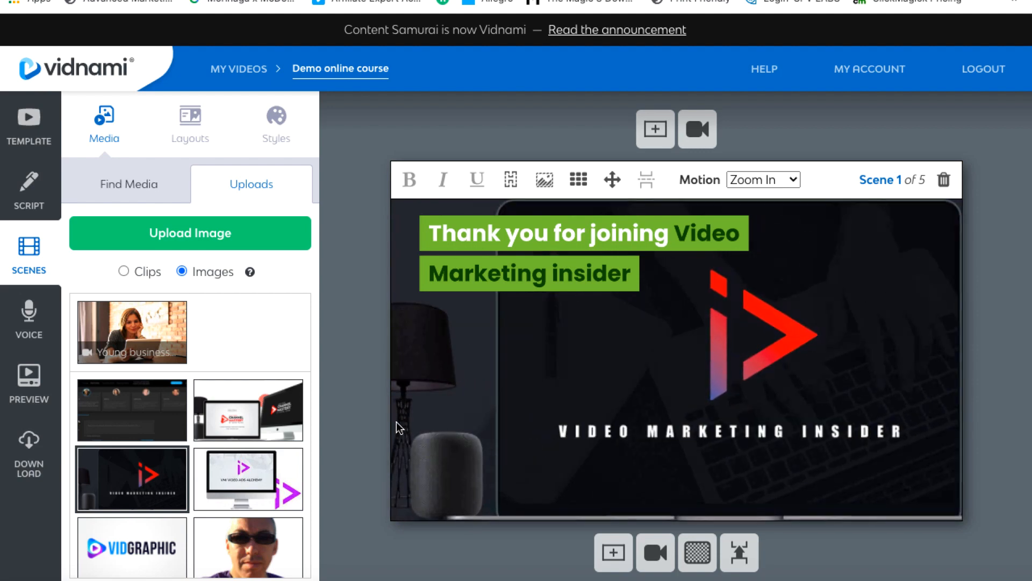
- Remove the bold highlight from the word "things" in the scene 2 caption
scroll(351, 462, "down", 3)
scroll(351, 464, "down", 5)
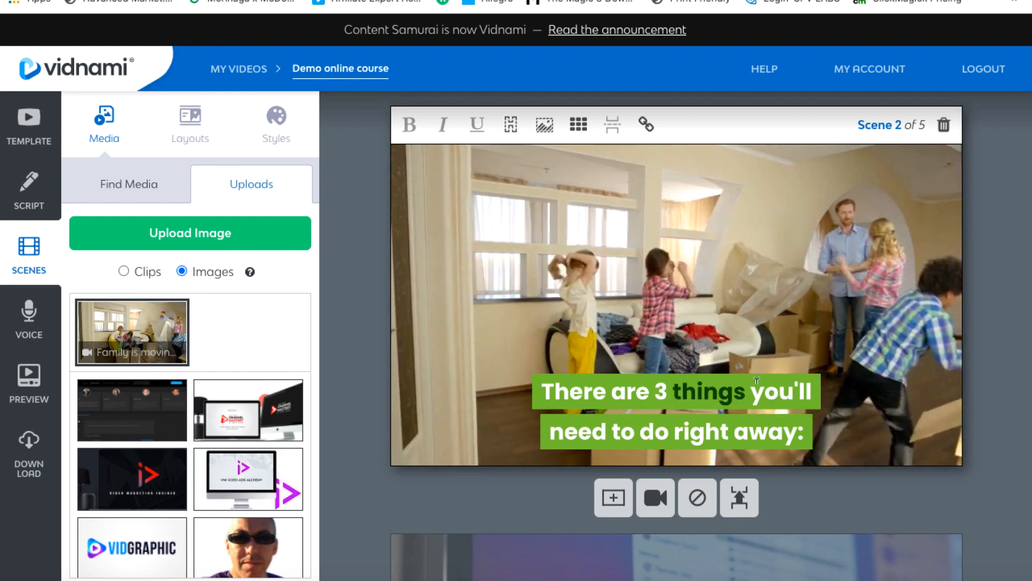
double_click(677, 388)
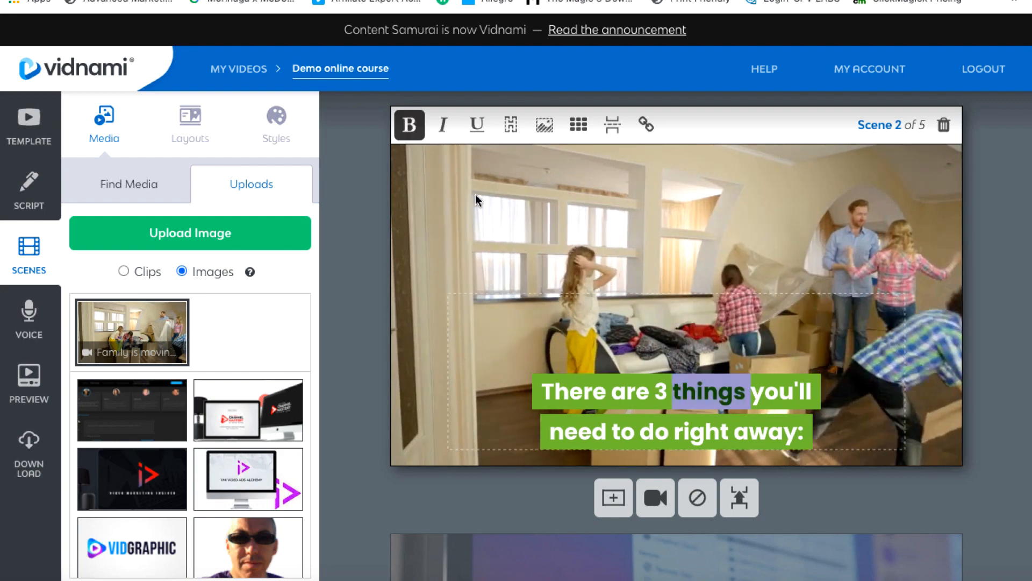
left_click(410, 124)
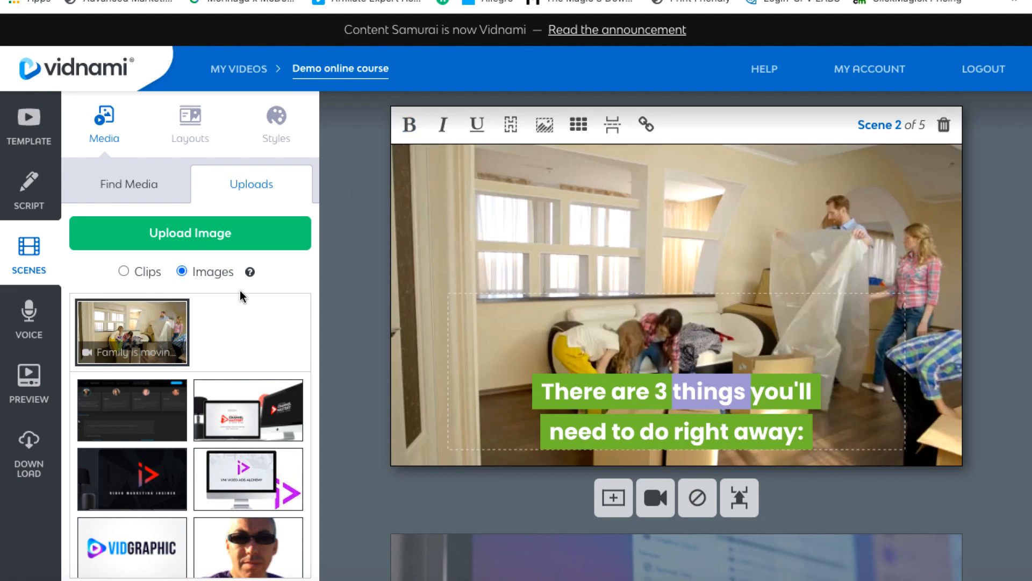
- Search the stock images for "get started" and set the cartoon character on the running track as scene 2's background
left_click(134, 197)
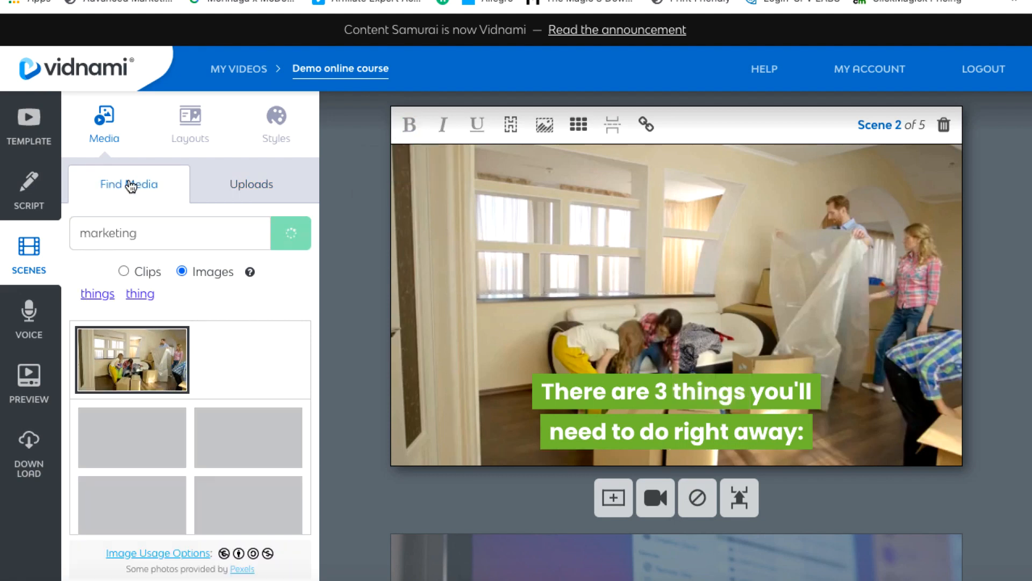
double_click(126, 228)
type("get stareted")
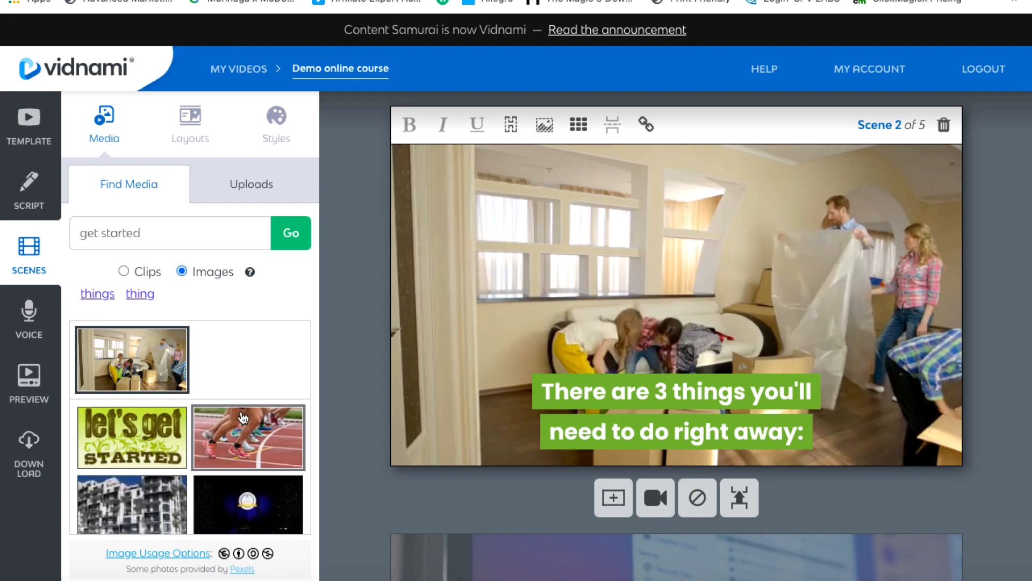
scroll(243, 417, "down", 5)
scroll(243, 418, "down", 5)
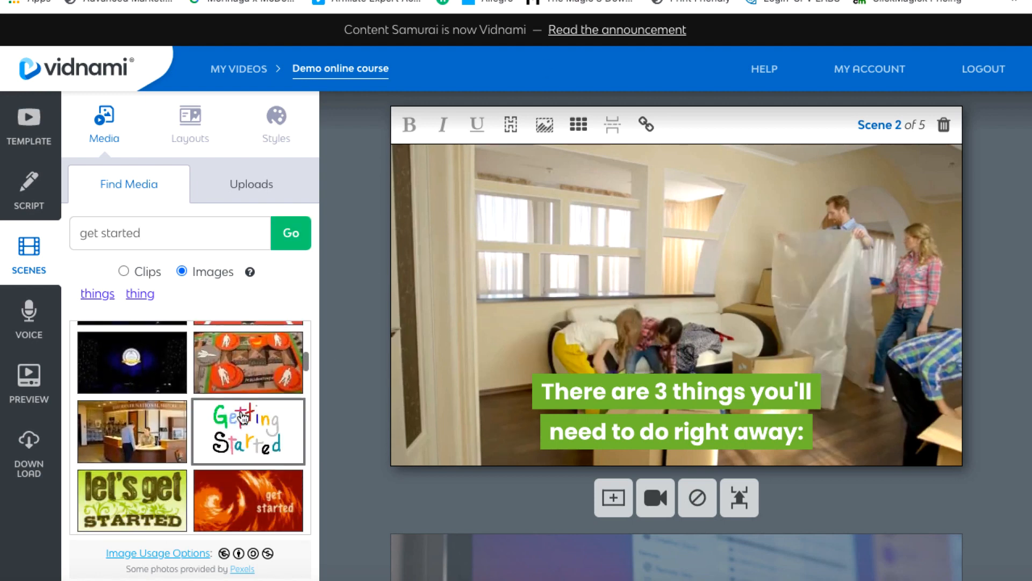
scroll(243, 418, "up", 3)
scroll(167, 443, "down", 8)
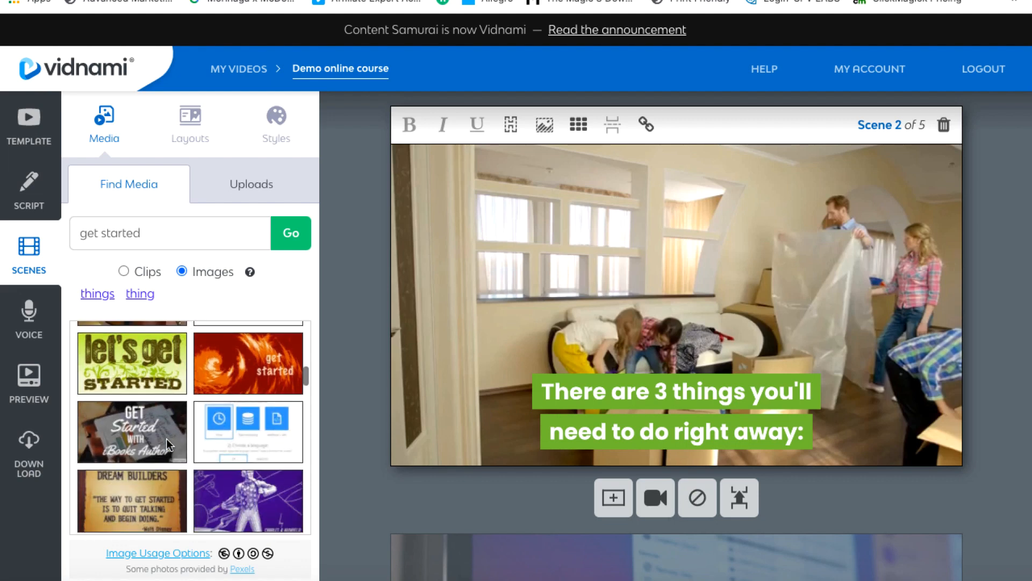
scroll(168, 443, "up", 5)
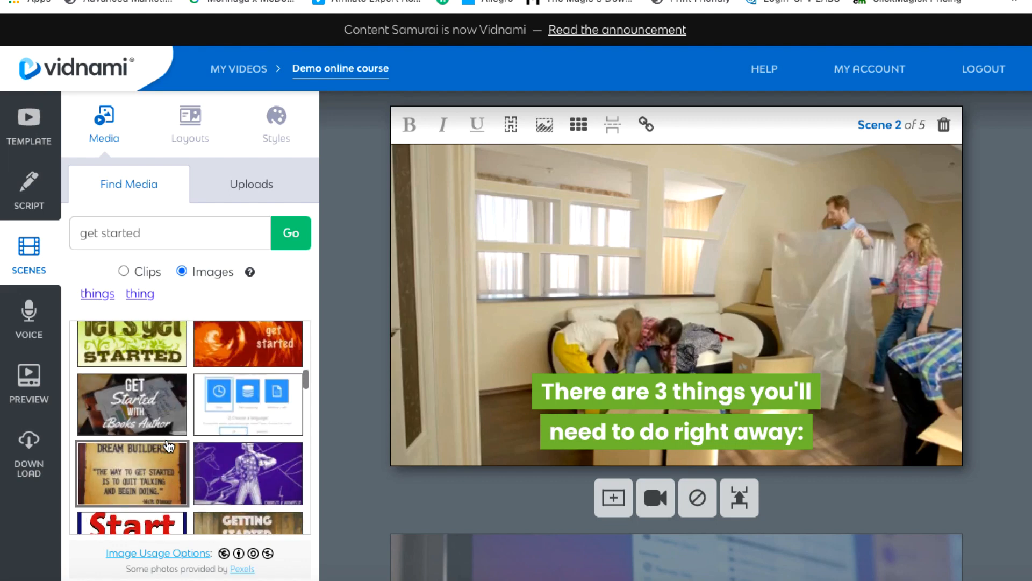
scroll(169, 446, "up", 1)
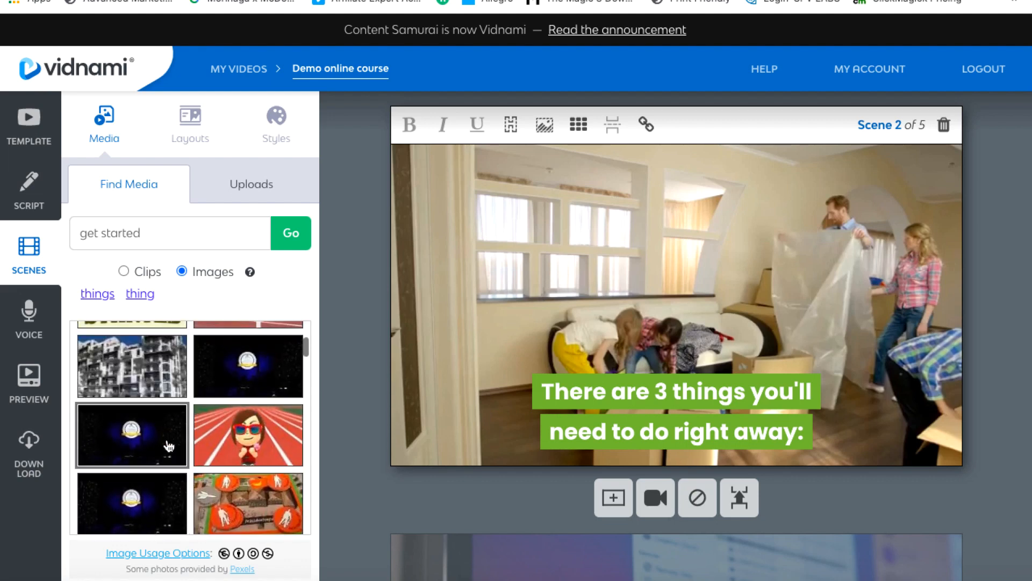
left_click(262, 442)
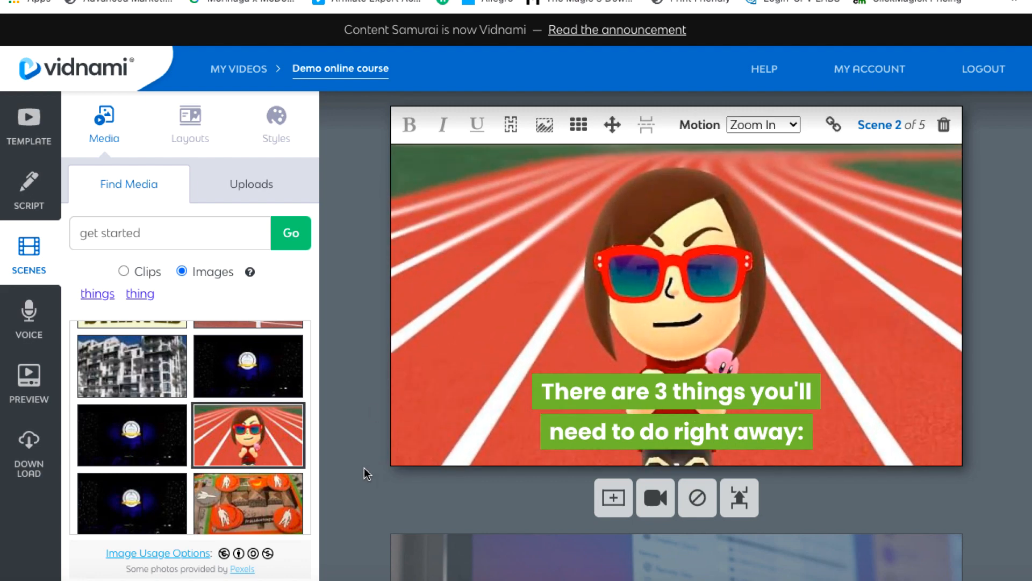
- Link scene 3 to the preceding scene's background and remove the bold highlight from "Login" in its caption
scroll(357, 482, "down", 5)
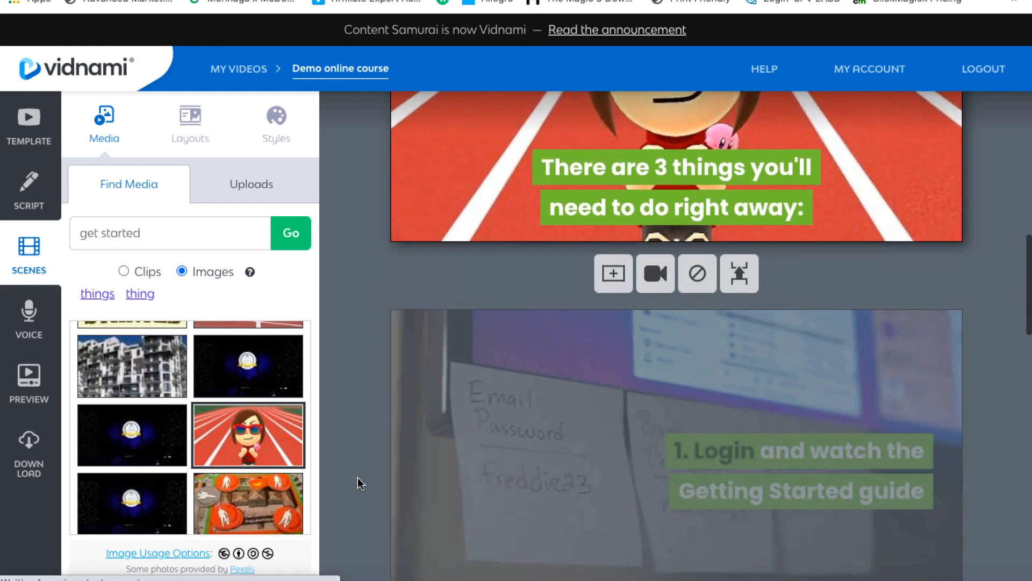
scroll(524, 398, "up", 2)
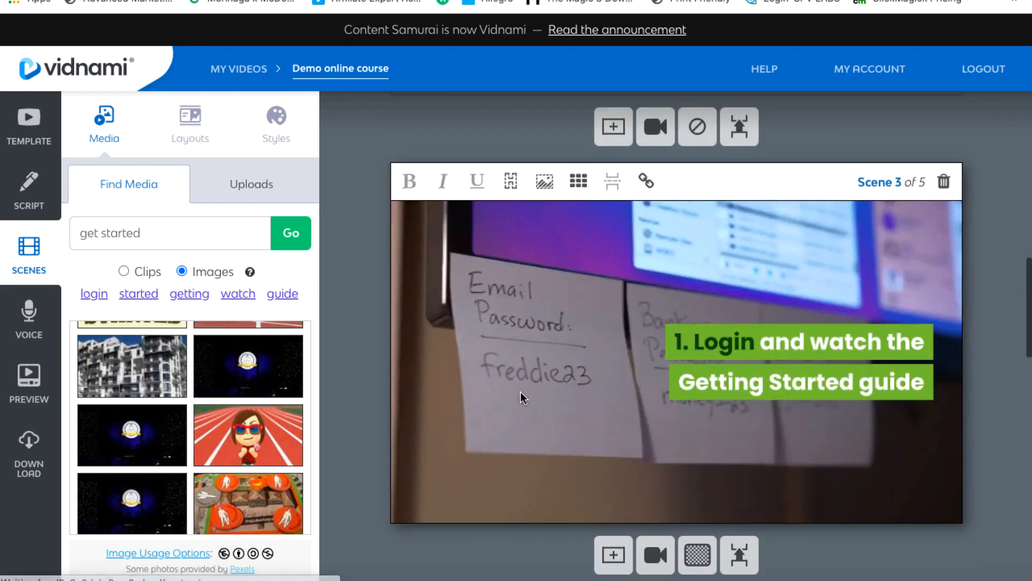
left_click(647, 184)
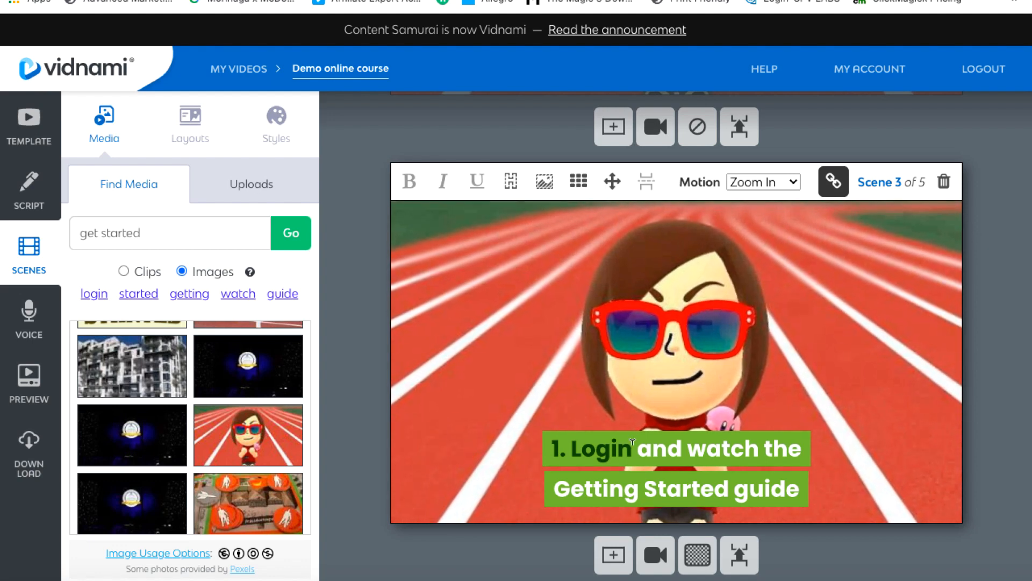
double_click(573, 446)
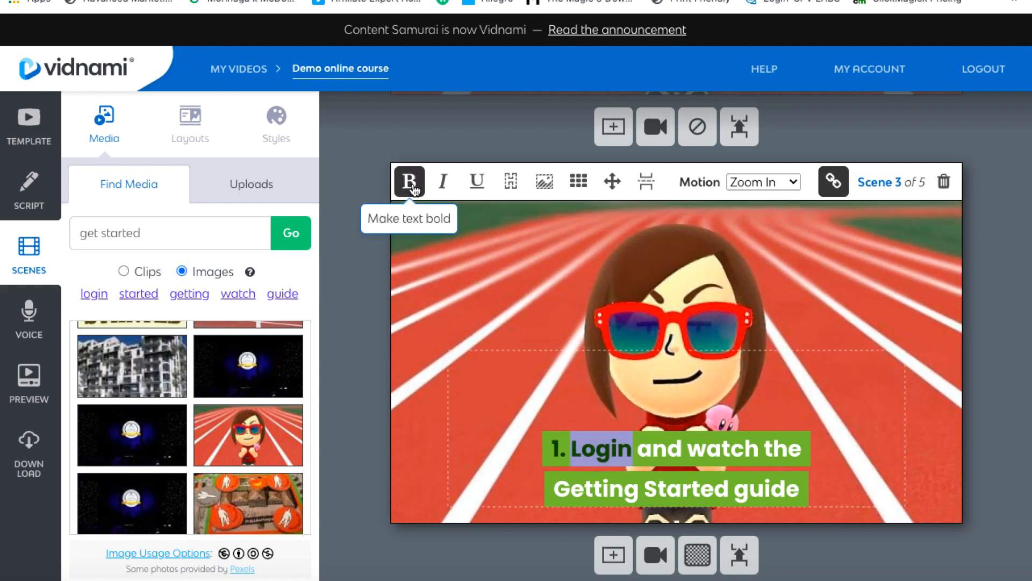
left_click(410, 180)
- Find stock images with the suggested keyword "facebook" and set the blurred blue Facebook logo picture as scene 4's background
scroll(335, 447, "down", 10)
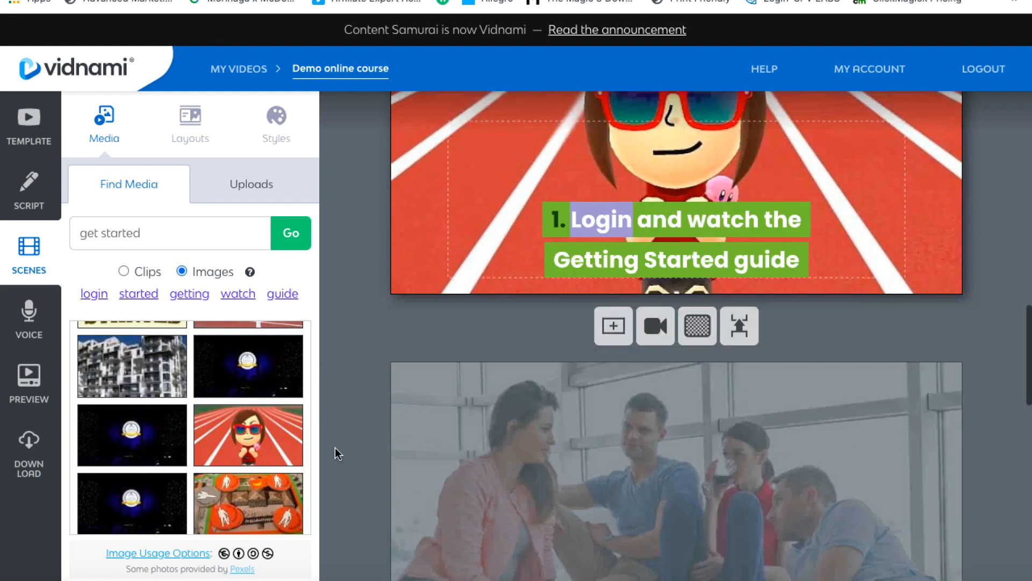
scroll(335, 447, "up", 1)
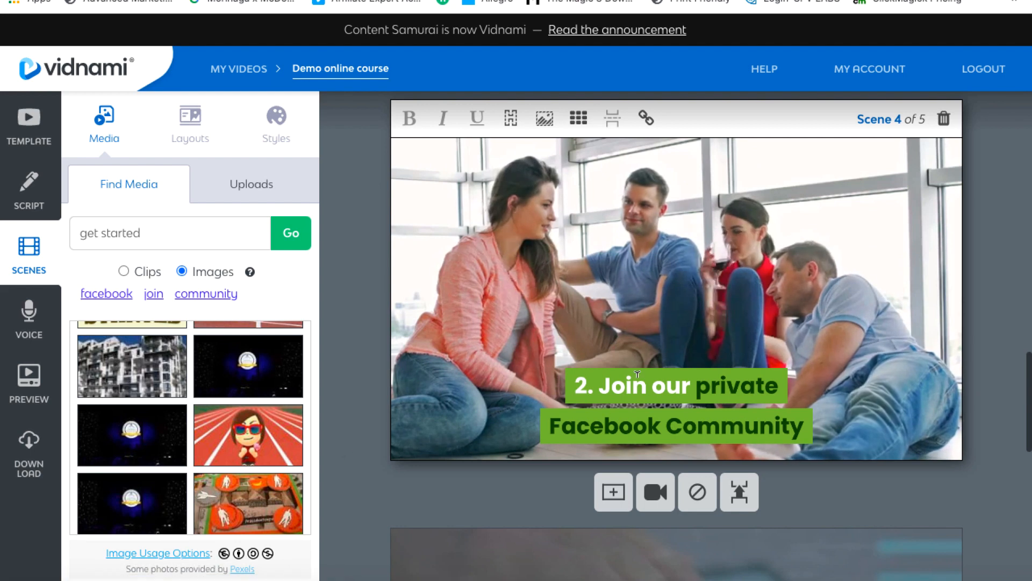
left_click(107, 293)
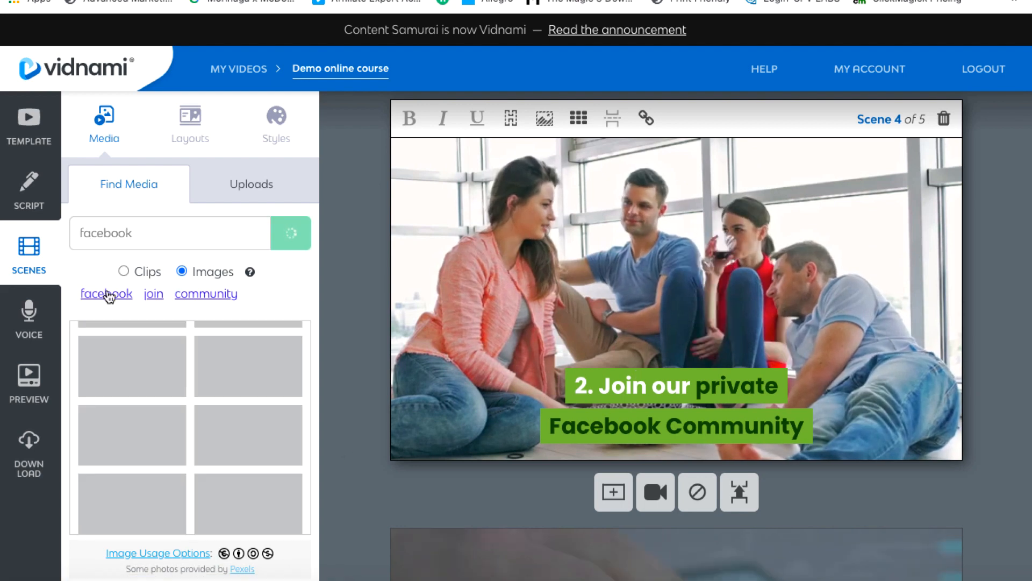
scroll(230, 354, "down", 1)
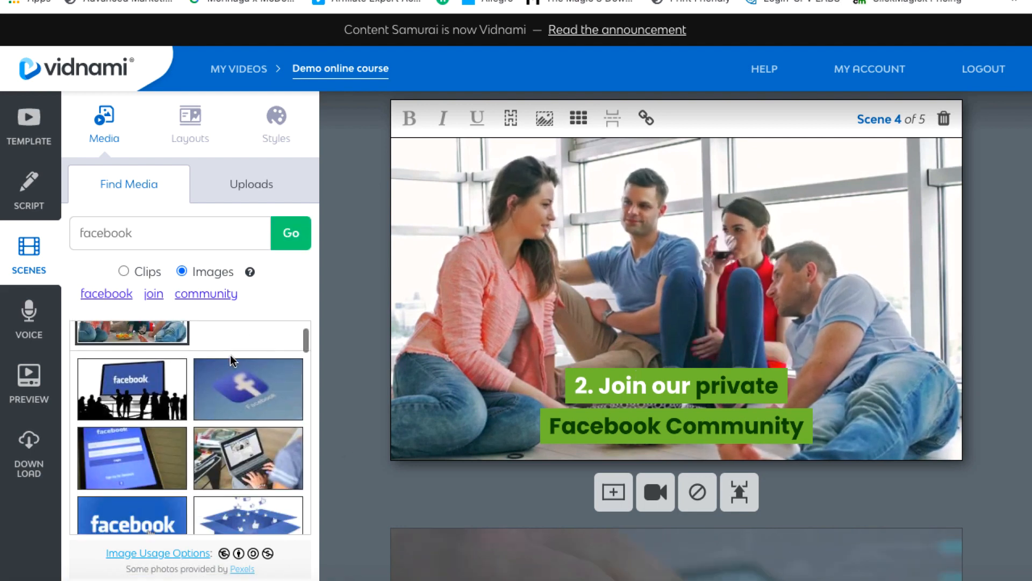
scroll(230, 354, "down", 1)
scroll(230, 354, "up", 3)
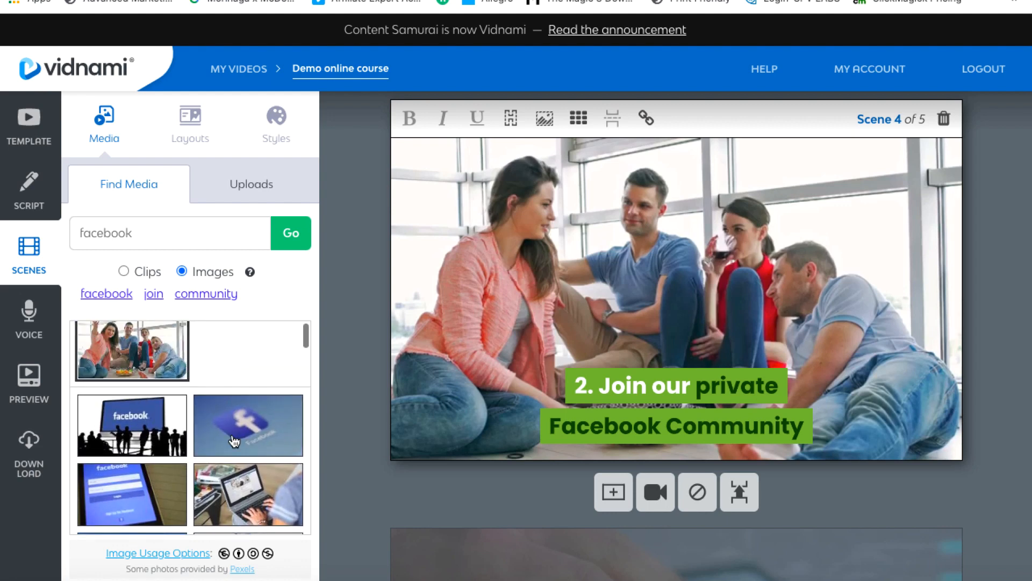
left_click(249, 422)
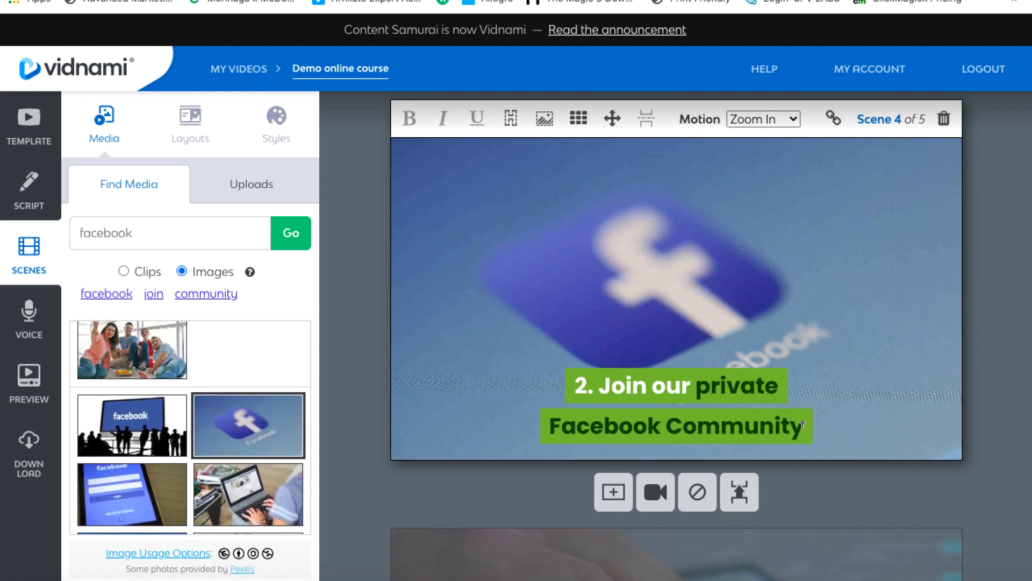
left_click(672, 425)
- Leave scene 5 as is, keep the video music-only with no voice track, and proceed to its preview
scroll(604, 411, "down", 8)
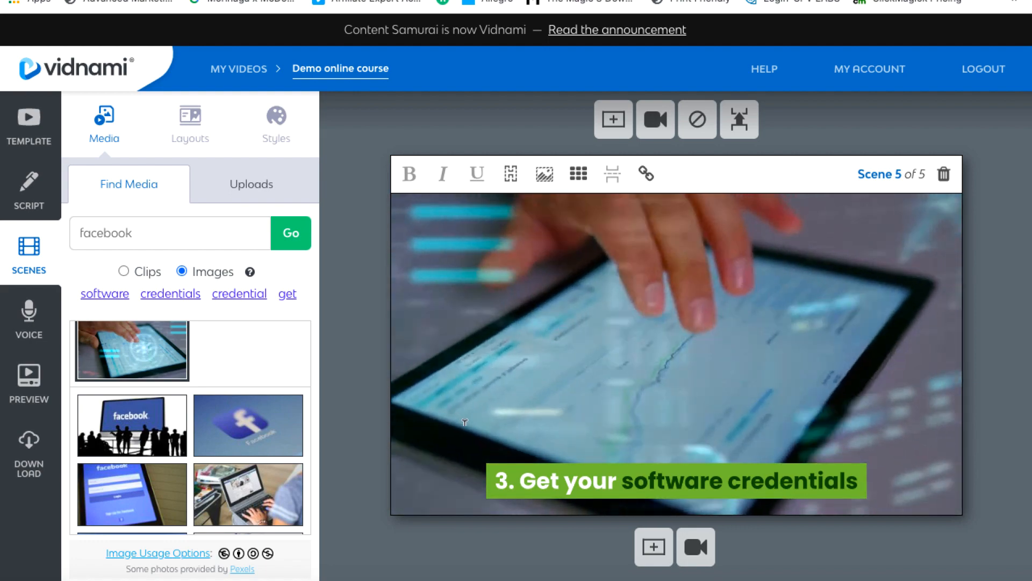
scroll(430, 435, "down", 3)
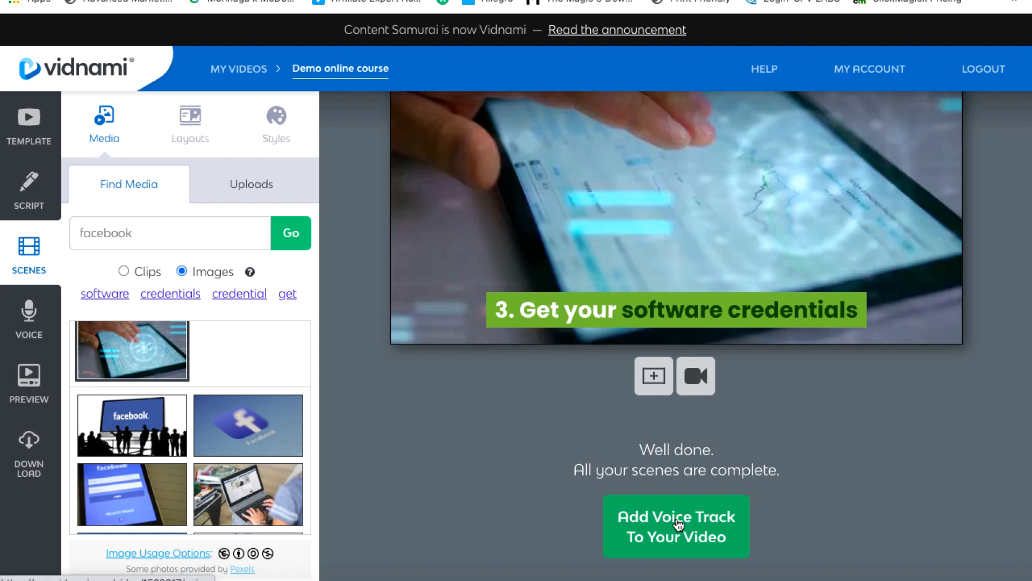
left_click(678, 524)
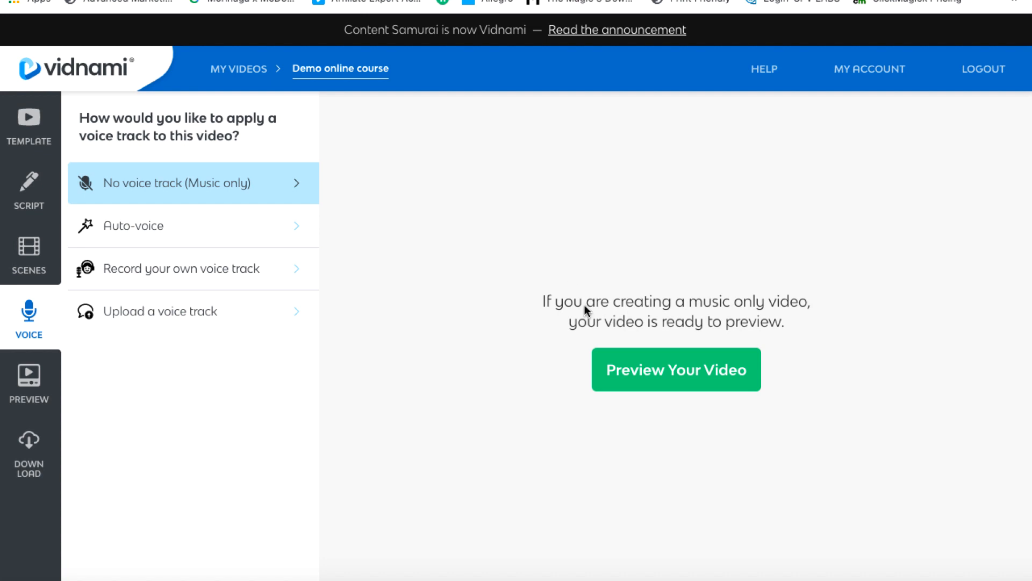
left_click(656, 379)
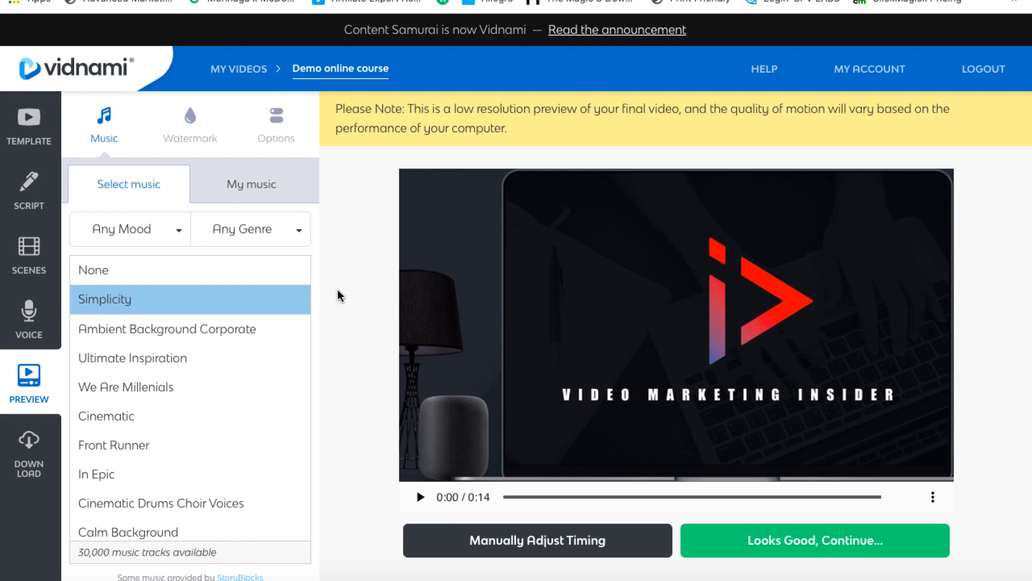
- Choose the Ambient Background Corporate music track and lower the music volume to 24%
left_click(185, 336)
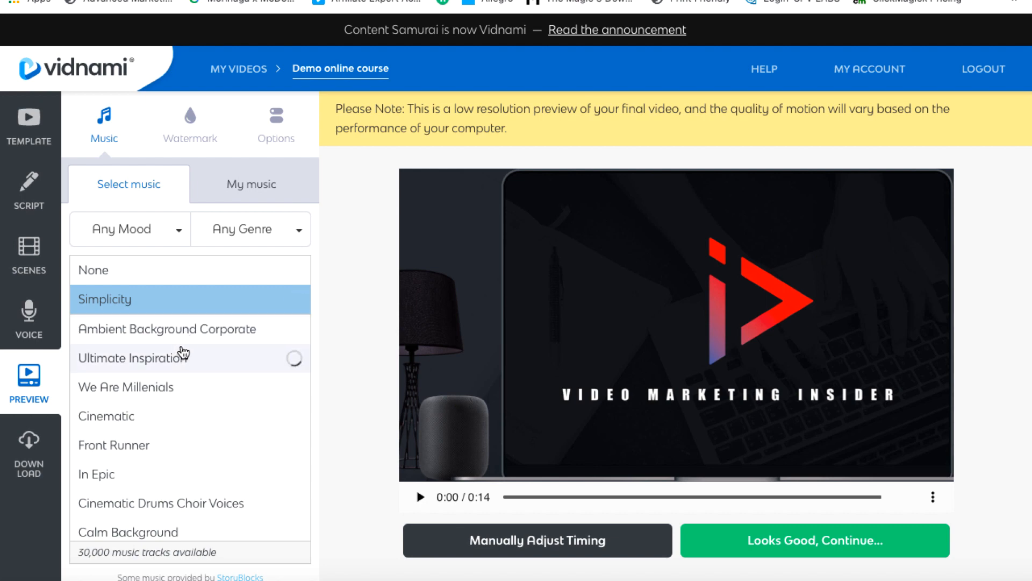
left_click(150, 335)
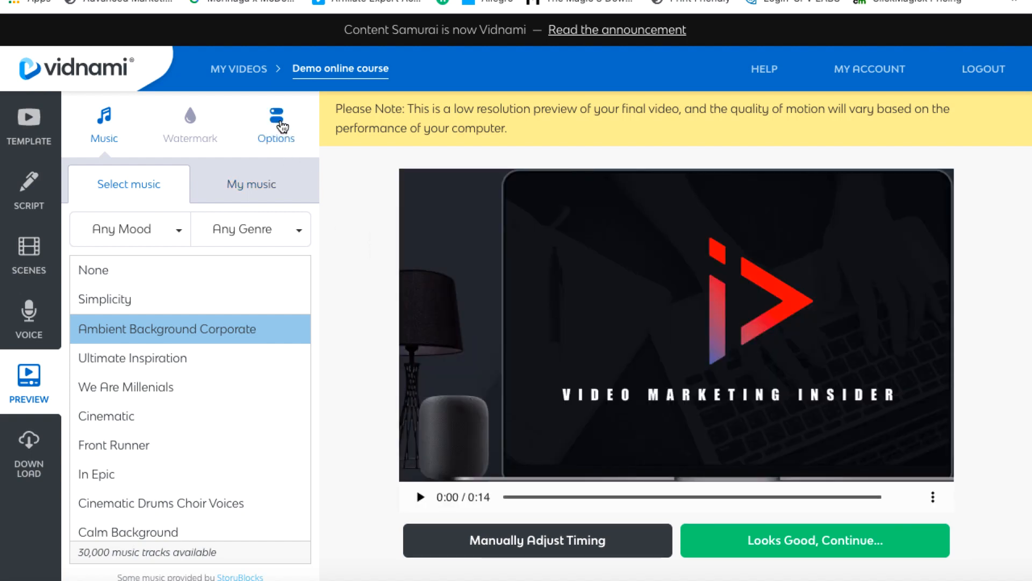
left_click(276, 123)
left_click_drag(258, 310, 134, 311)
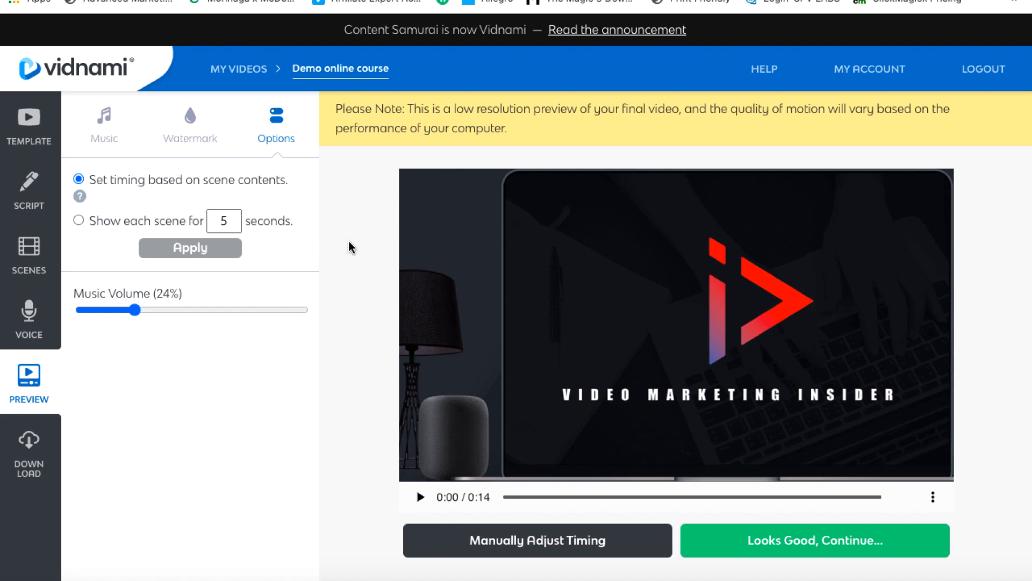
- Apply the VMI watermark to the video and set the music volume to 25%
left_click(197, 128)
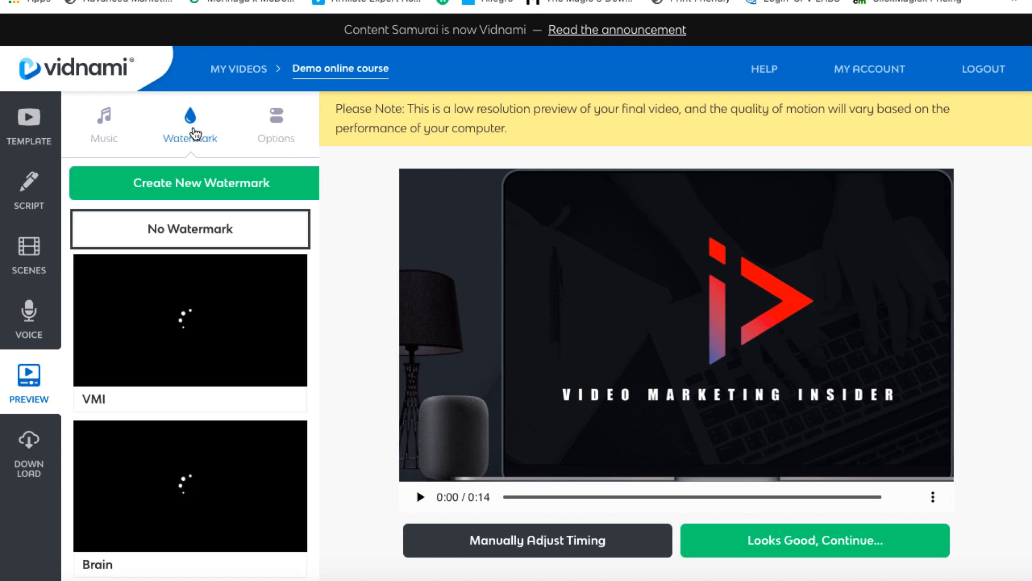
left_click(157, 298)
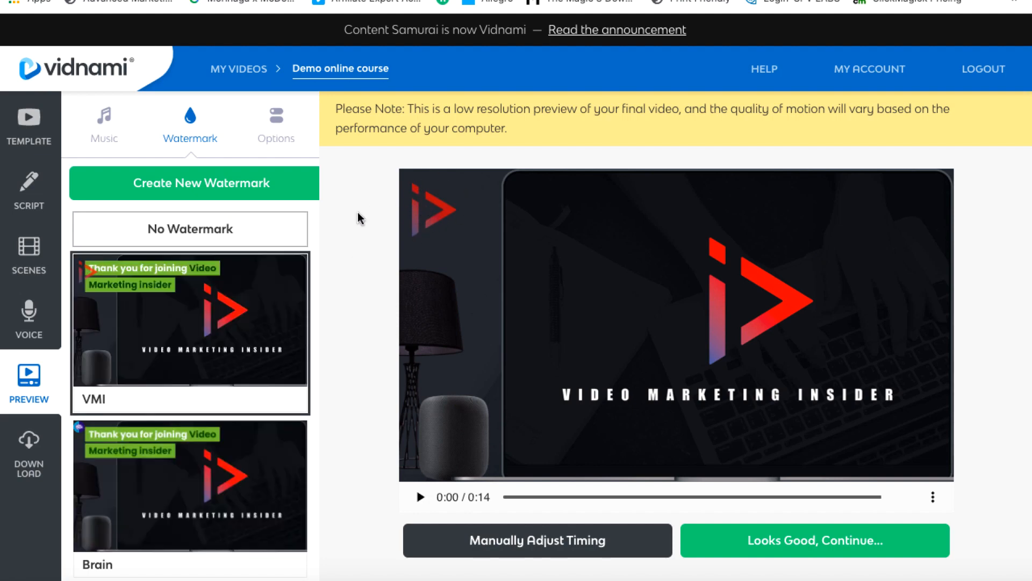
left_click(282, 130)
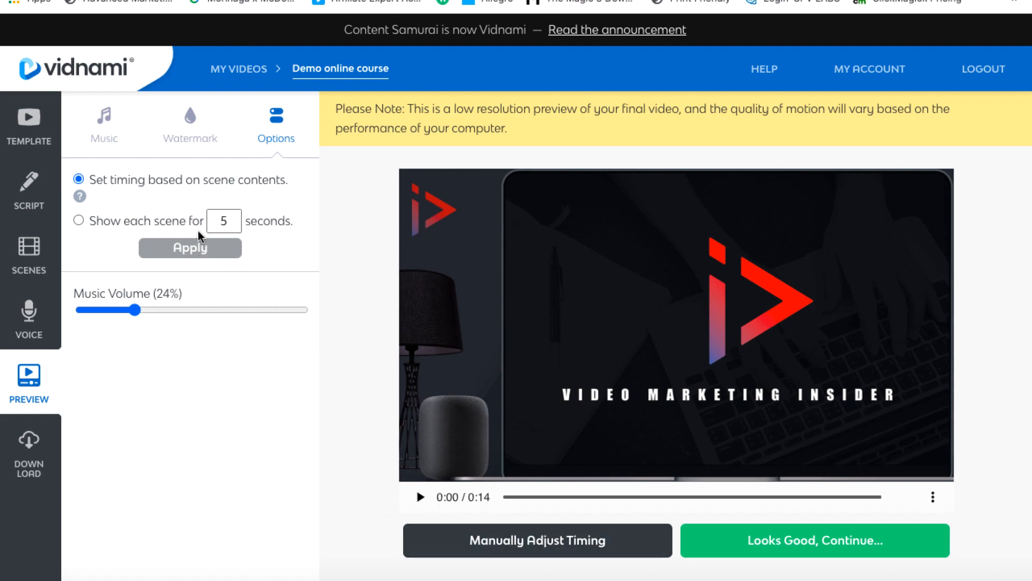
left_click(136, 309)
left_click_drag(136, 311, 136, 309)
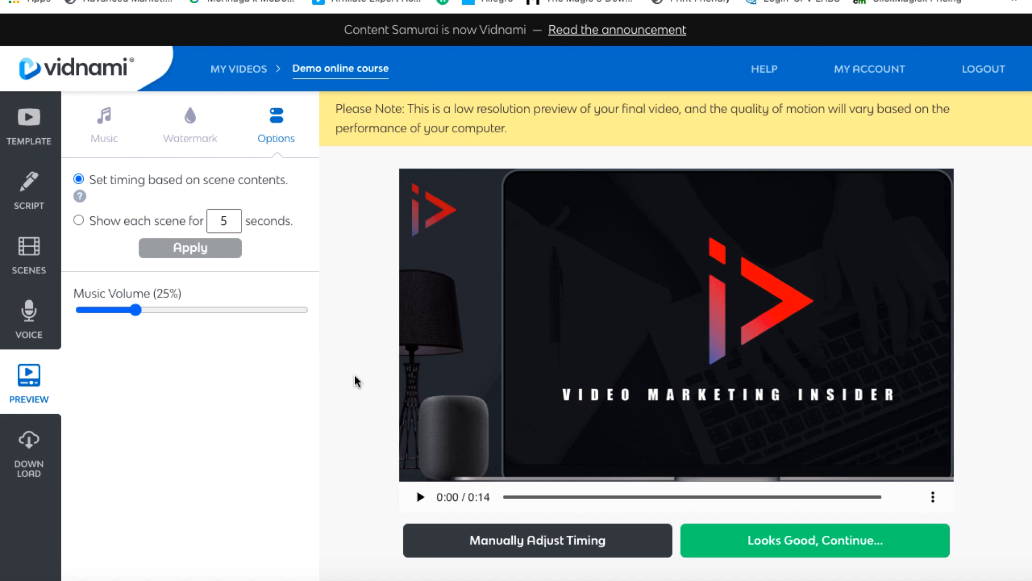
- Accept the preview, generate the video in 720p High Definition, and download the finished file
left_click(774, 542)
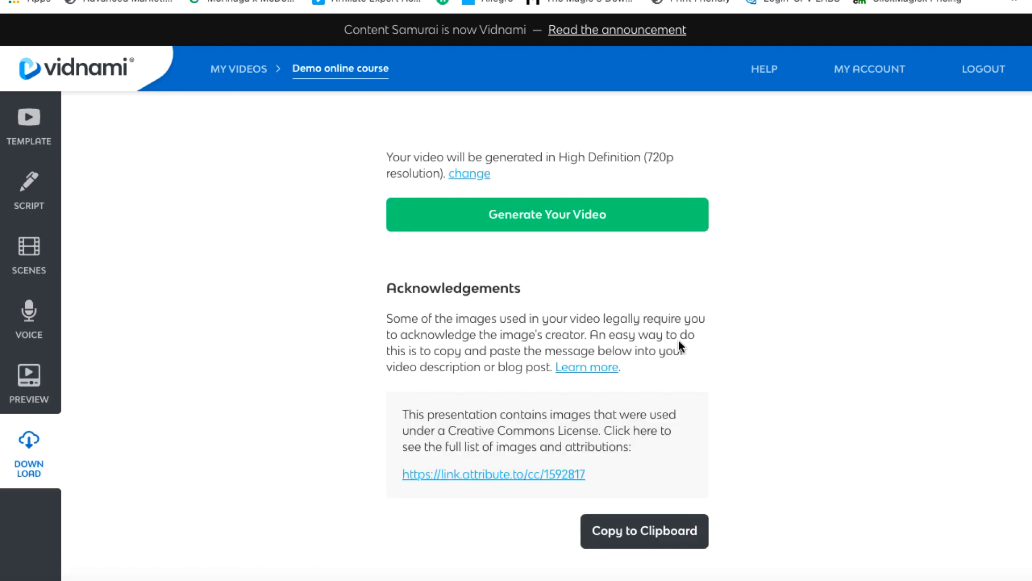
left_click(591, 216)
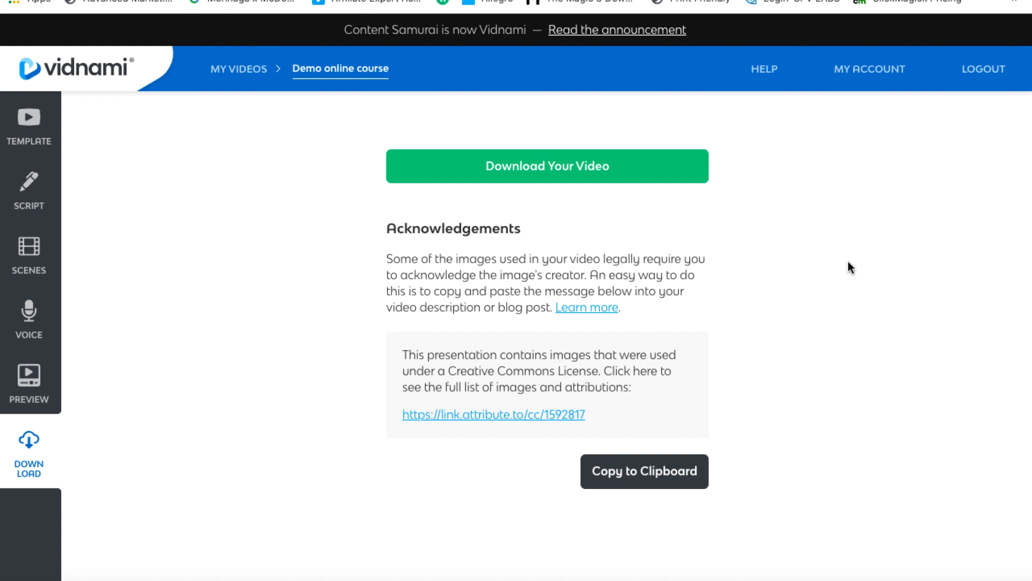
left_click(561, 171)
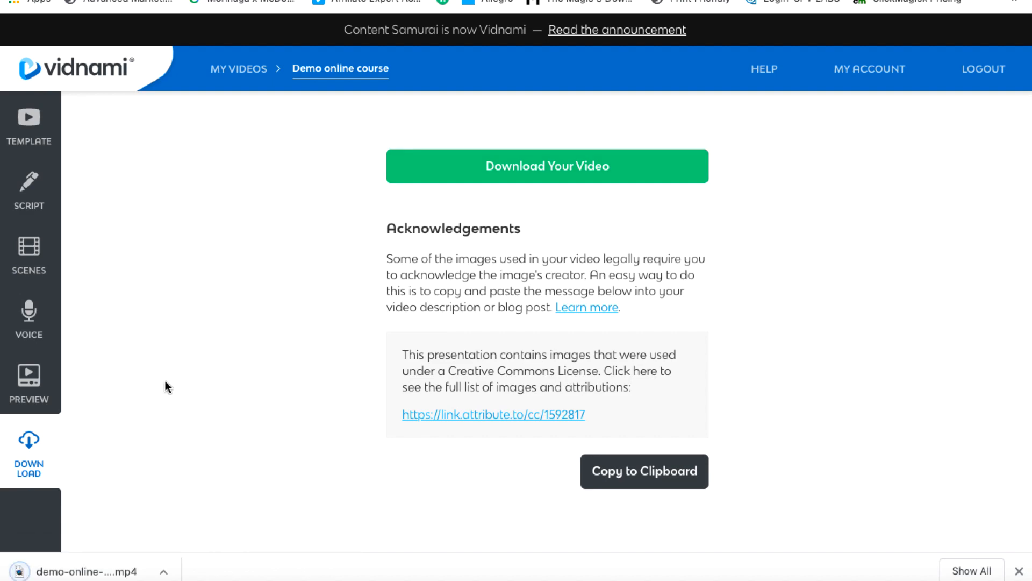
- Open the downloaded demo-online-course.mp4 in the video player, play it through to the Getting Started guide scene, and pause there
left_click(61, 566)
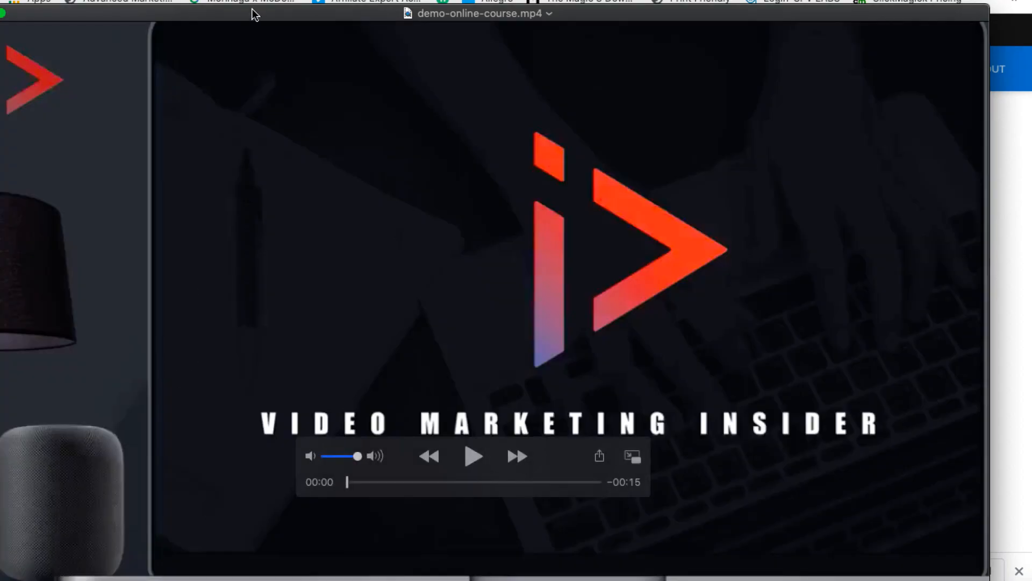
left_click_drag(254, 11, 299, 7)
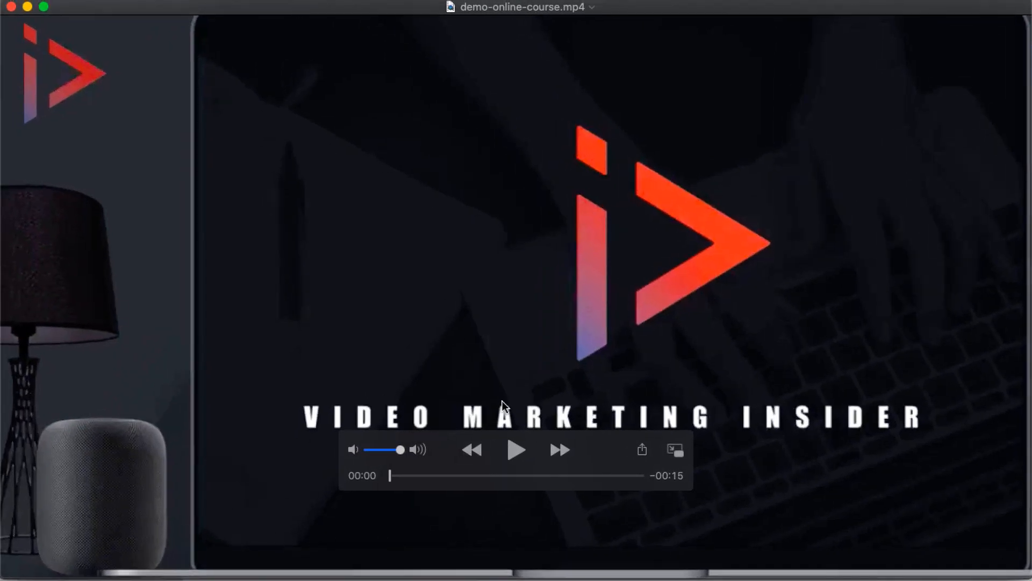
left_click(516, 449)
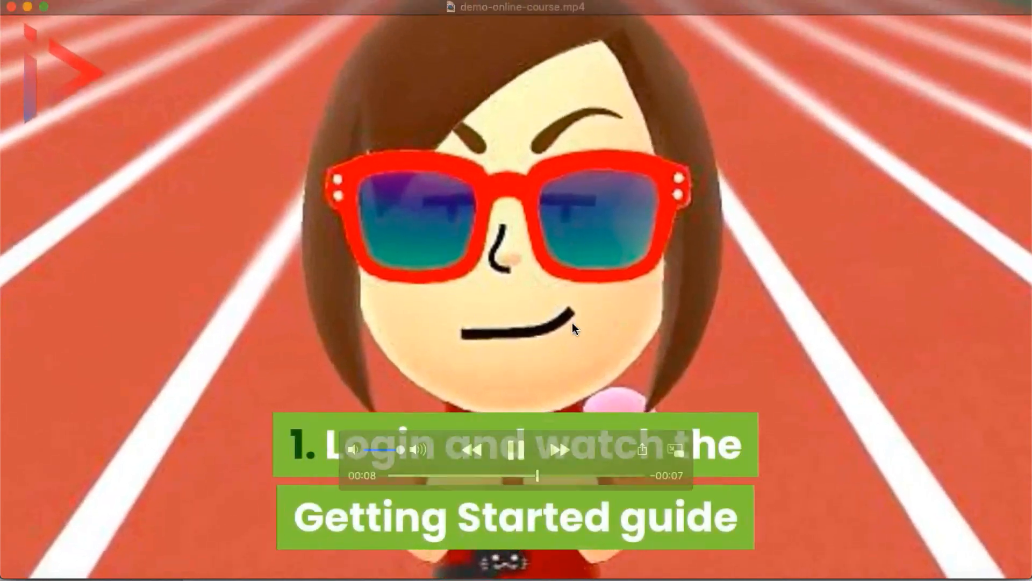
left_click(511, 447)
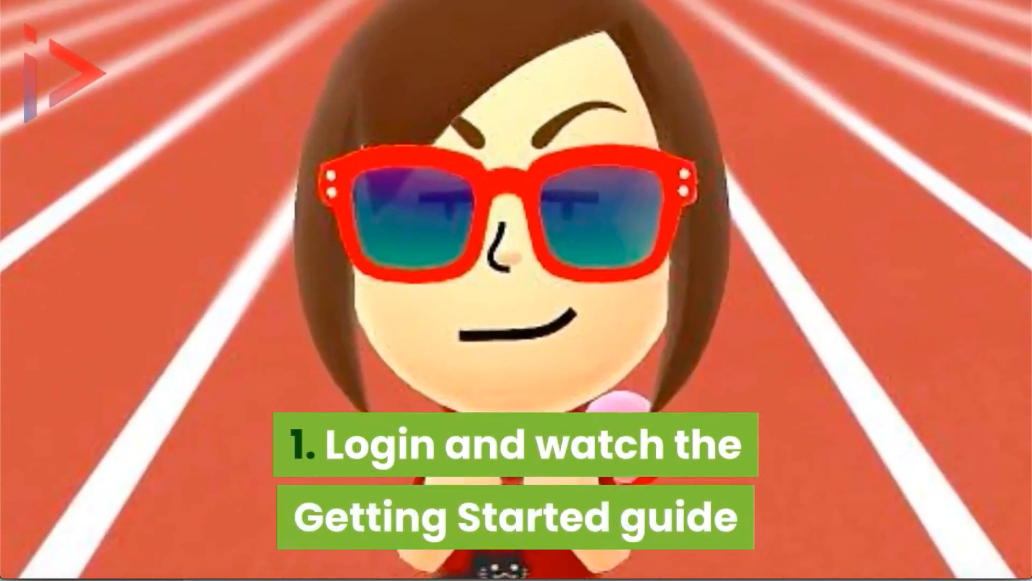